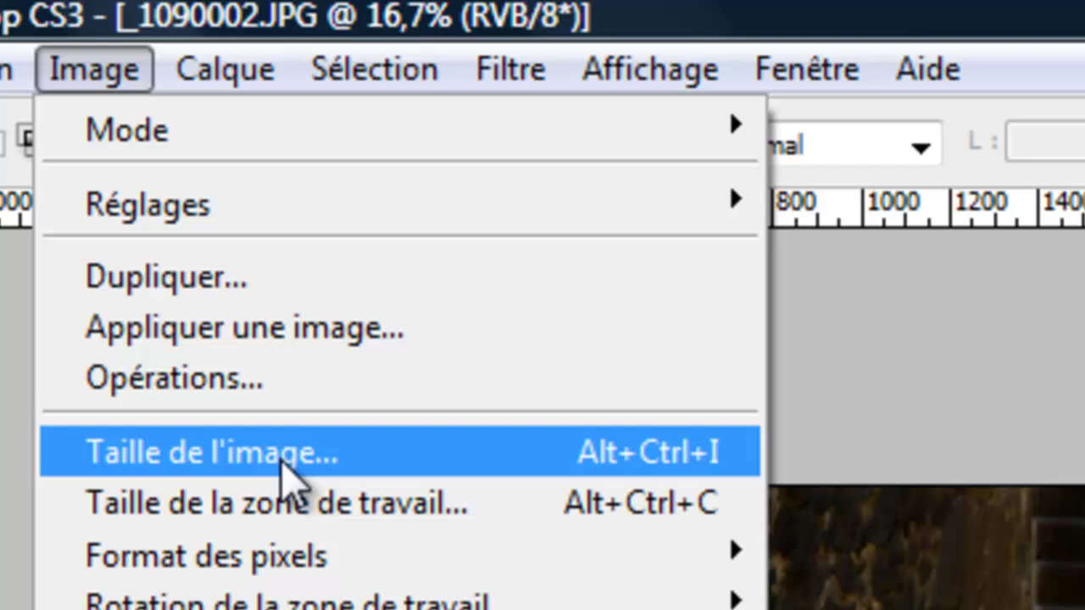
Set the image resolution to 300 pixels per inch with resampling (Rééchantillonnage) turned off
left_click(310, 502)
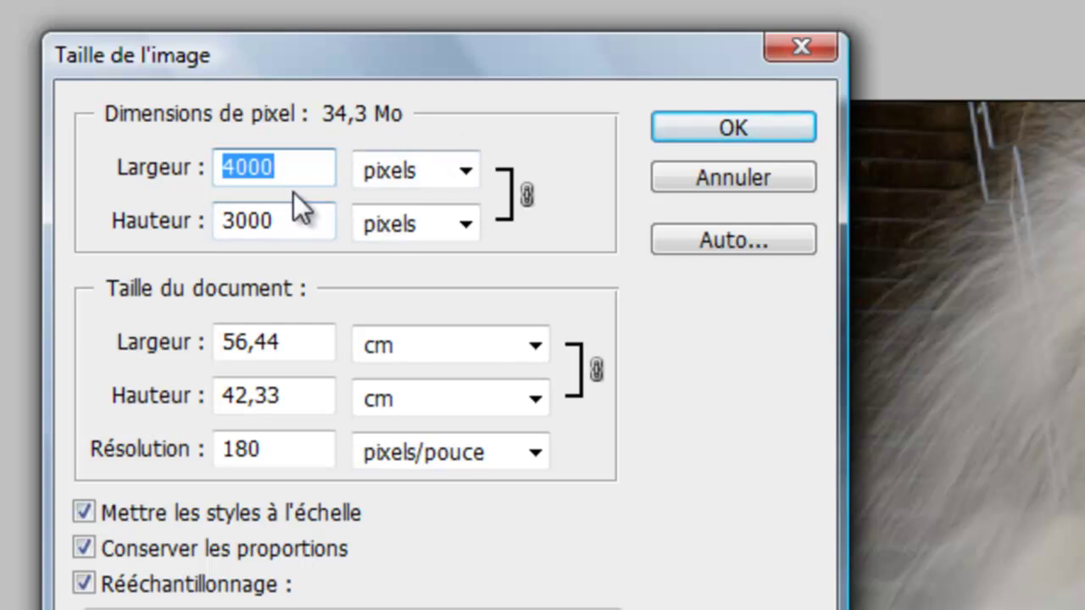
left_click(303, 172)
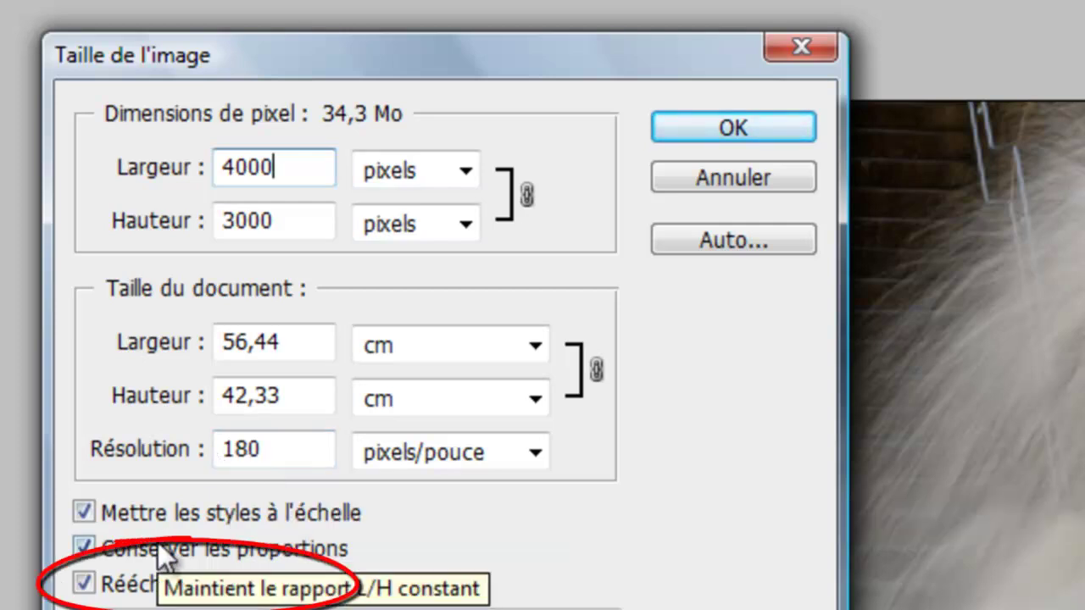
left_click(85, 583)
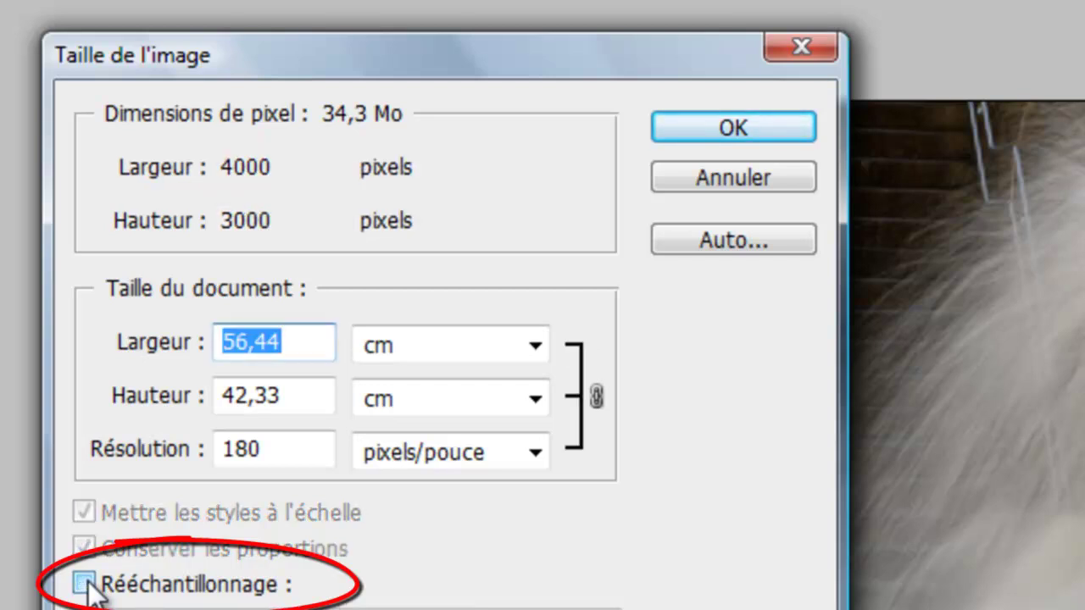
left_click_drag(271, 448, 201, 464)
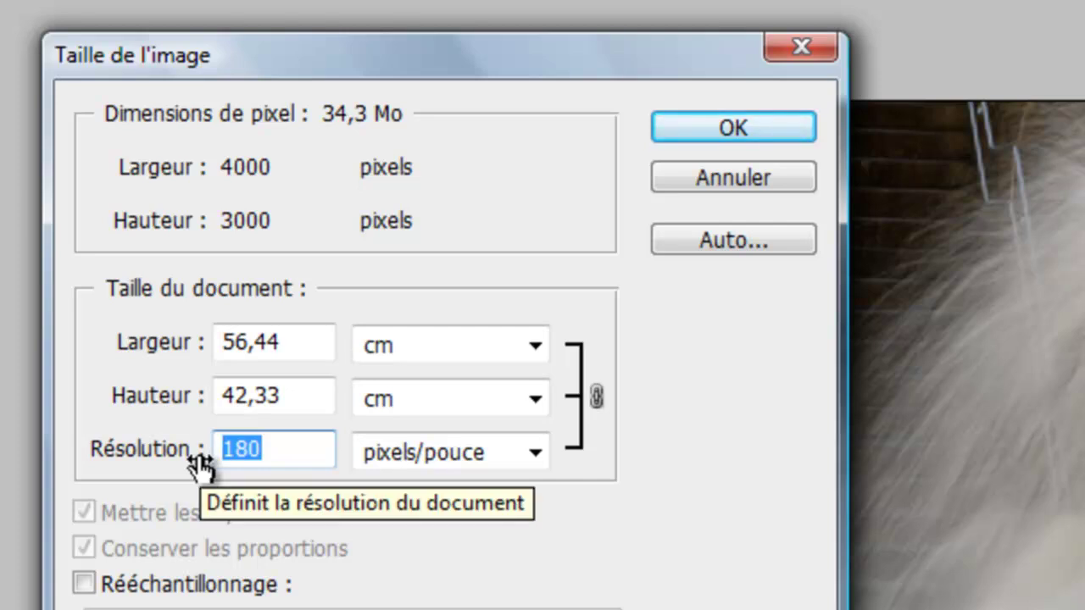
type("3")
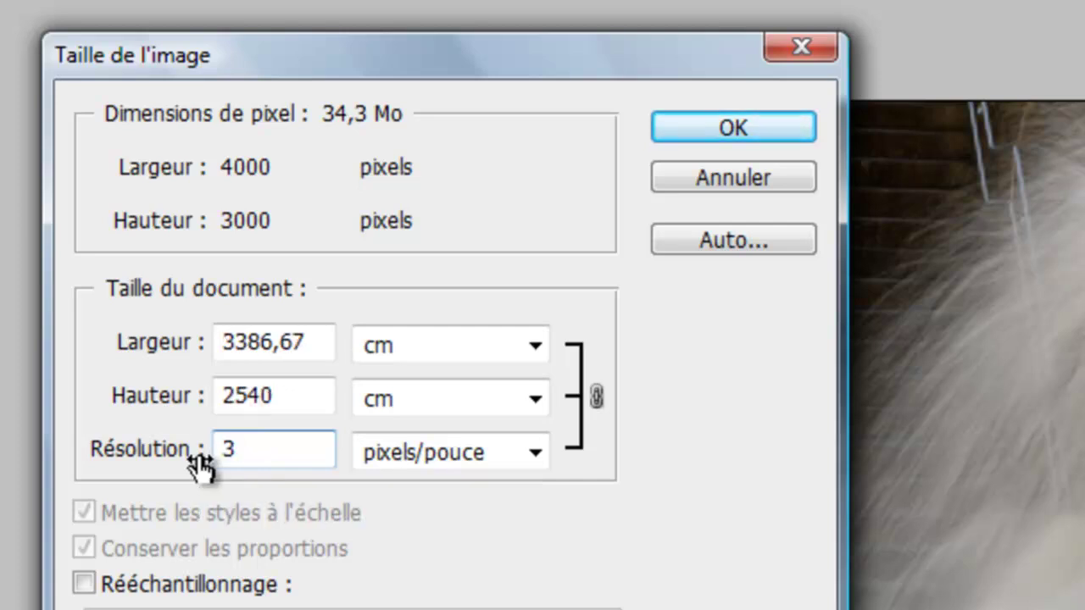
type("00")
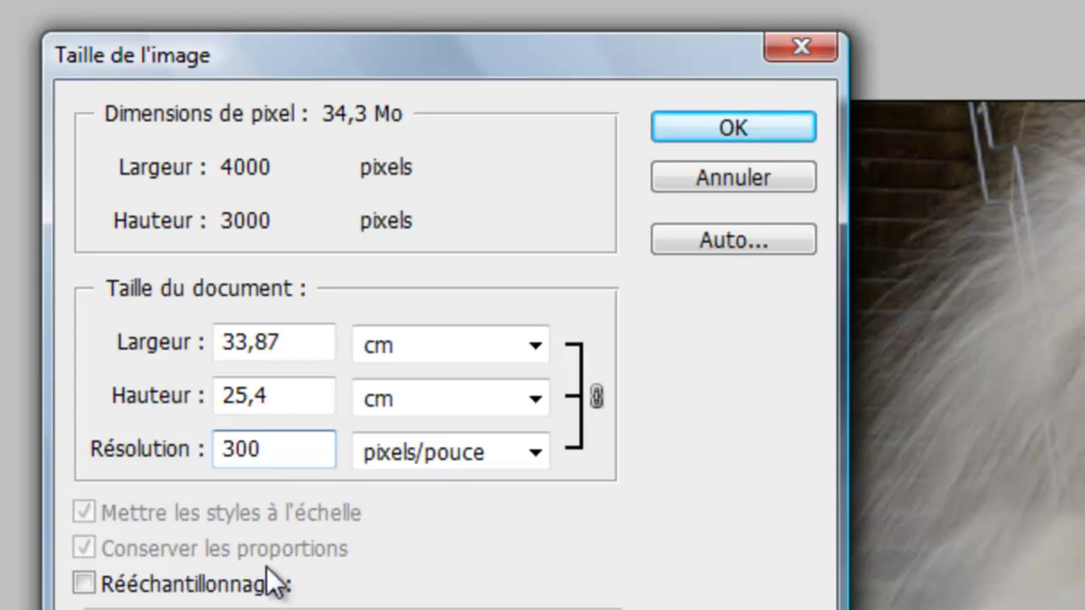
left_click(766, 128)
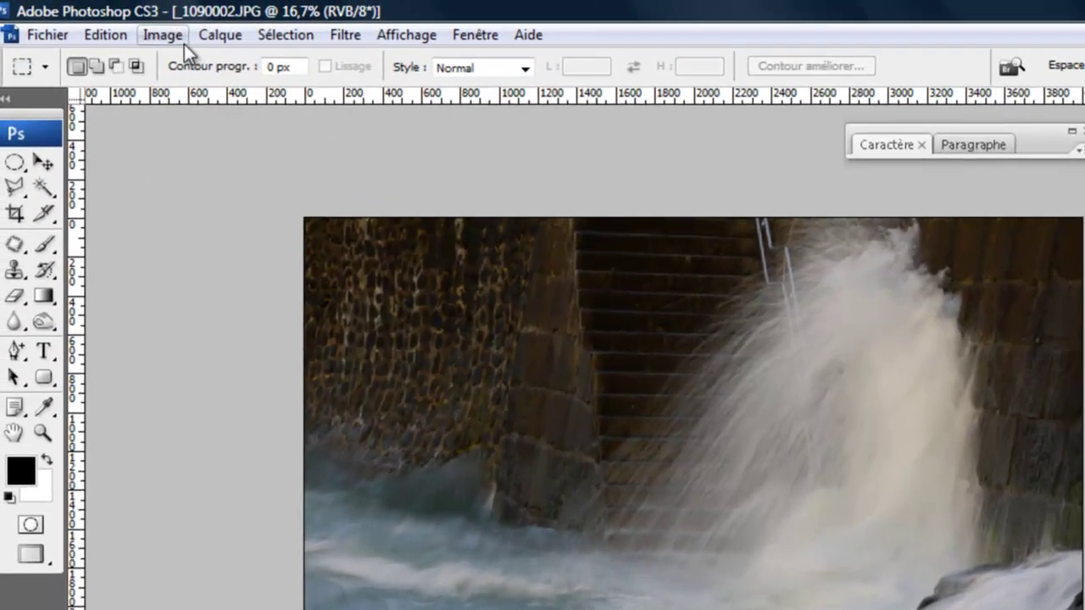
Resize the image to 800 pixels wide with resampling on, using the Bicubique plus net (adapté à la réduction) method
left_click(136, 10)
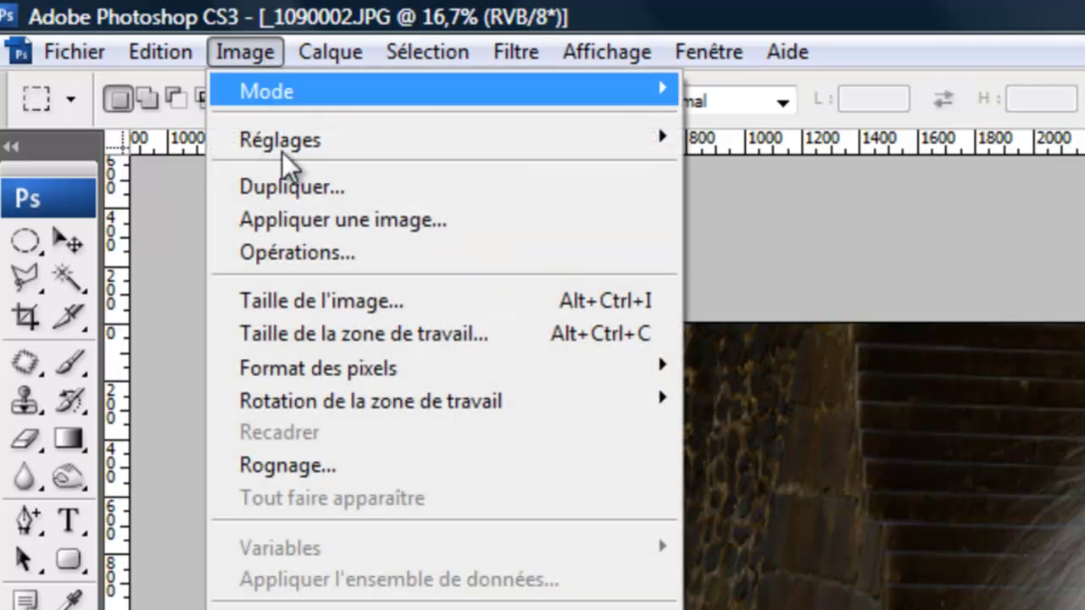
left_click(337, 302)
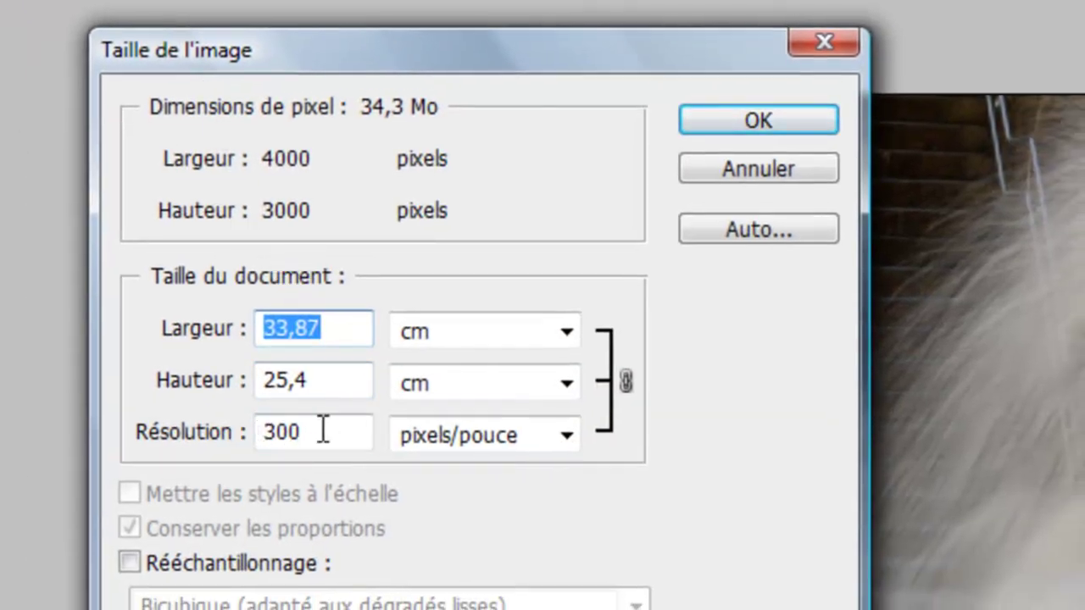
left_click(130, 562)
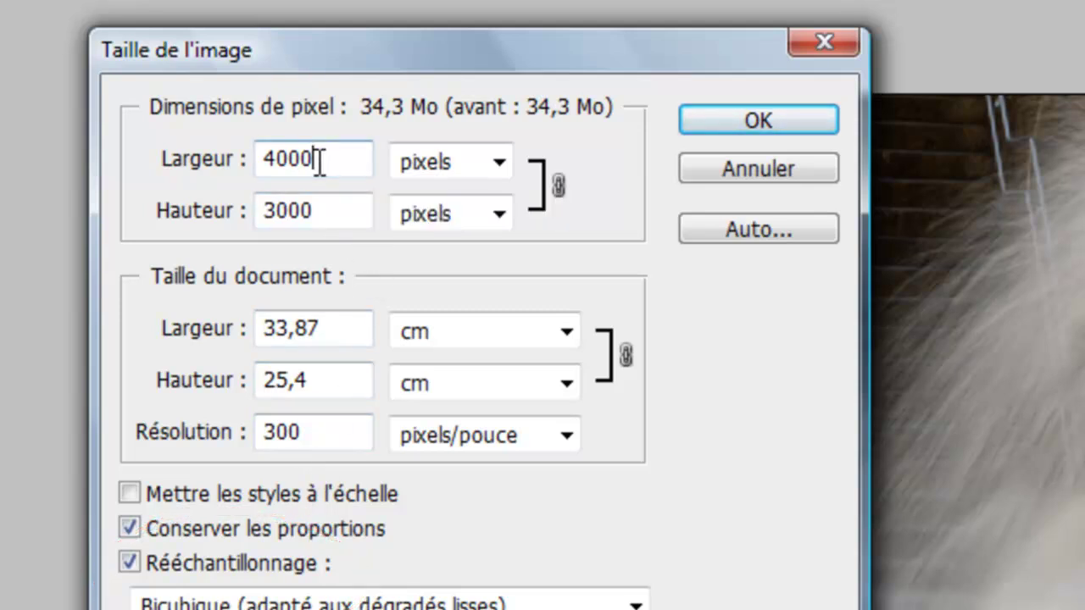
left_click_drag(318, 161, 247, 163)
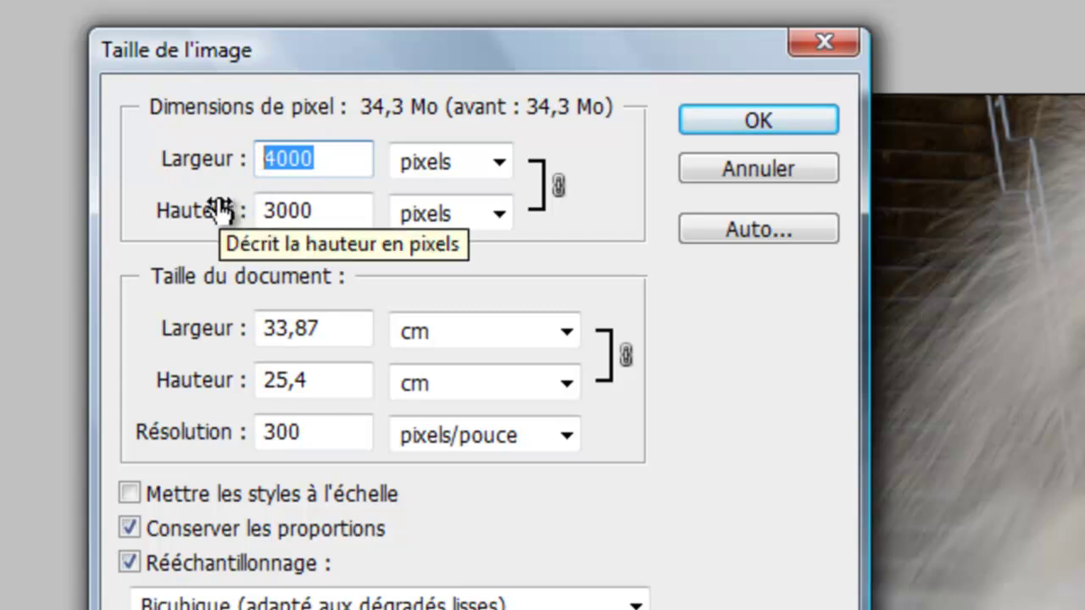
type("8")
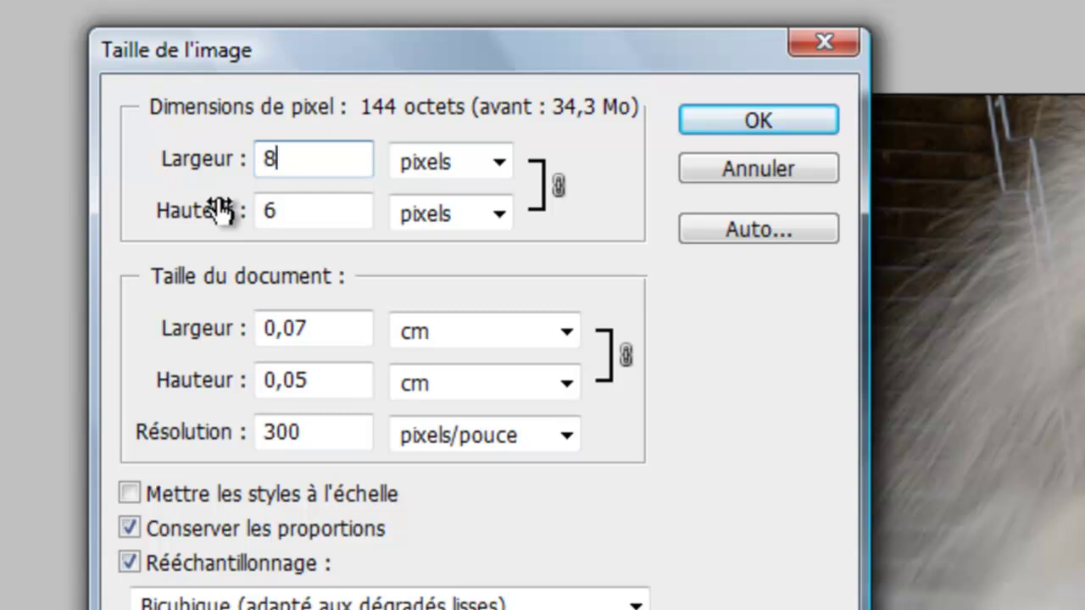
type("00")
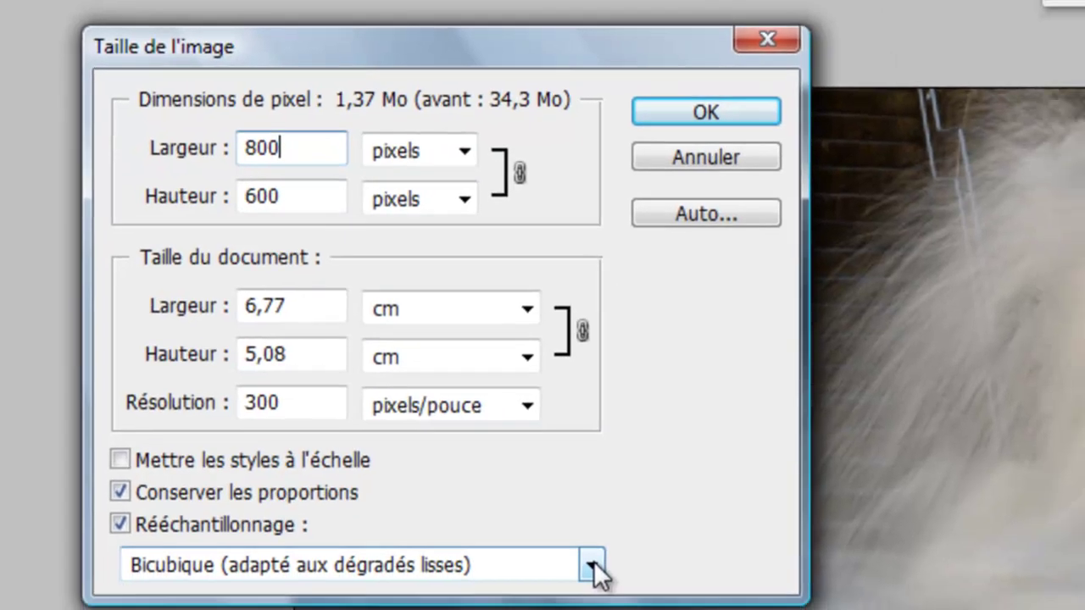
left_click(636, 604)
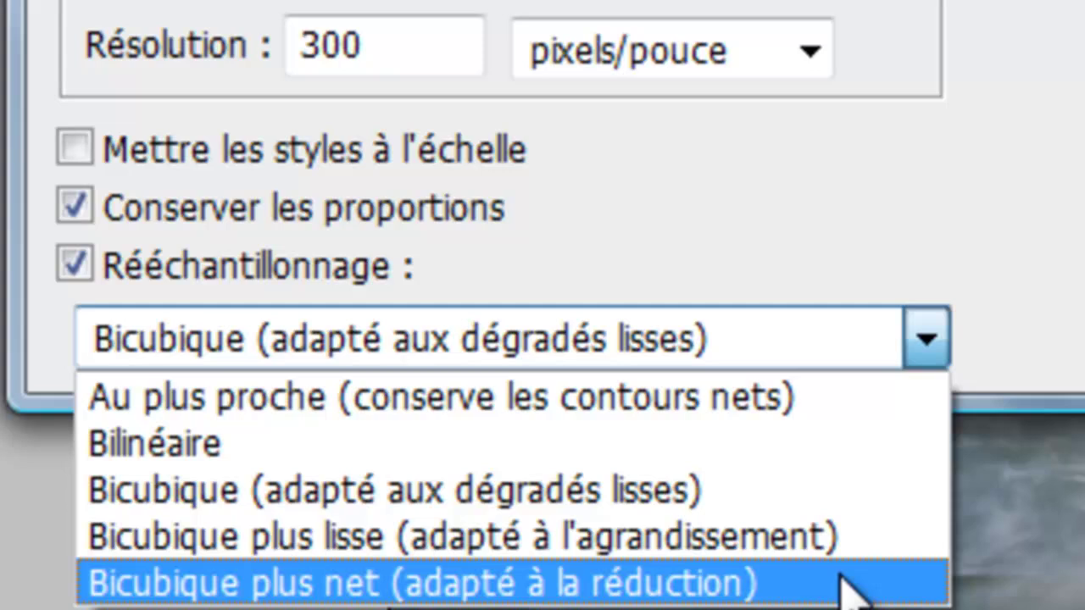
left_click(913, 576)
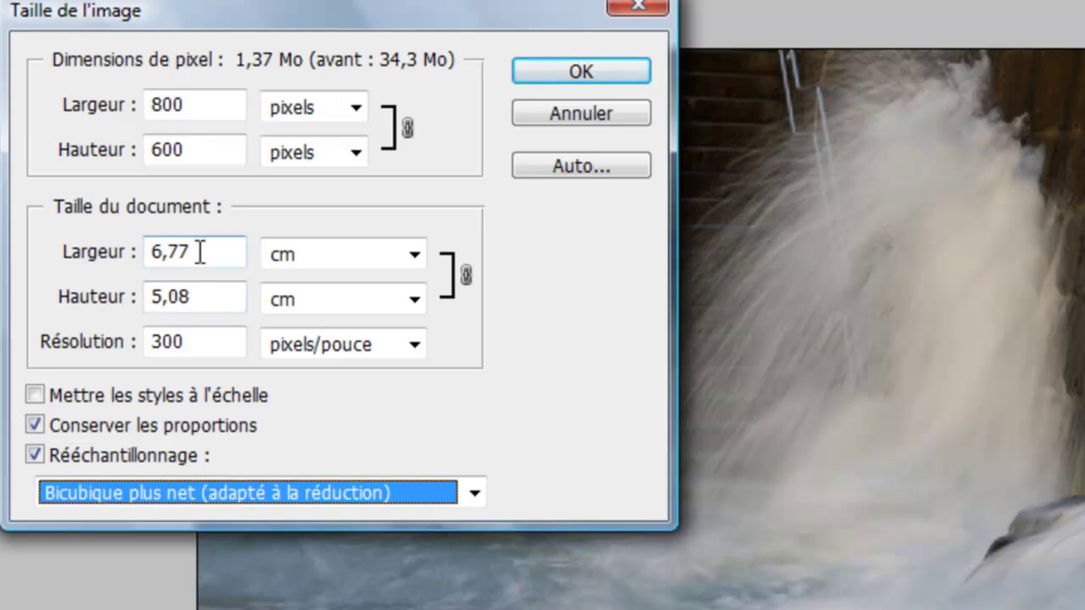
left_click(524, 77)
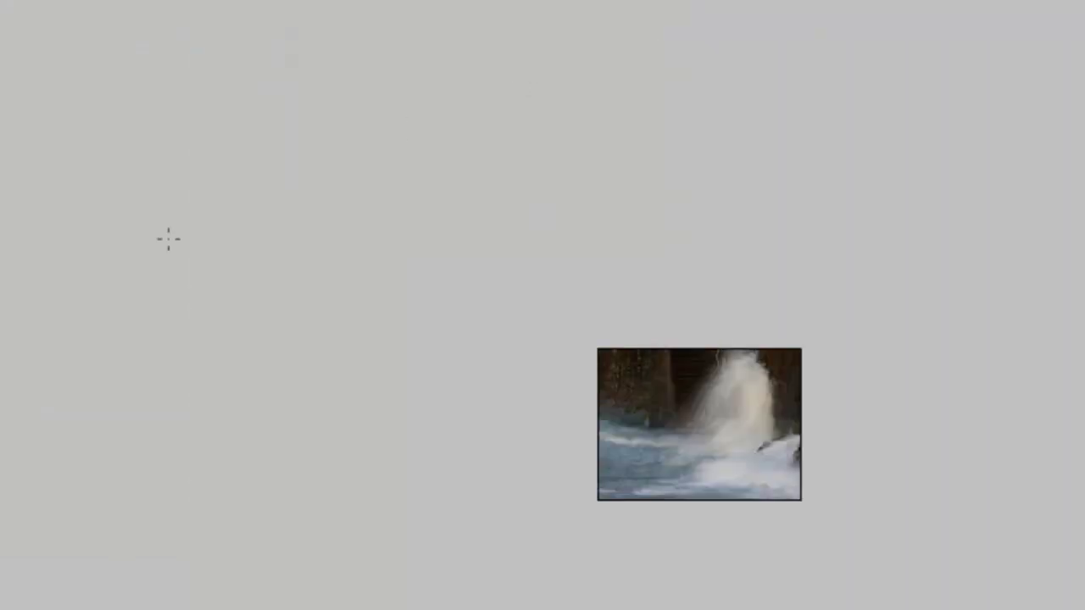
Try lower JPEG quality values such as 98 and 72 in the web export preview, and leave it without saving
double_click(44, 402)
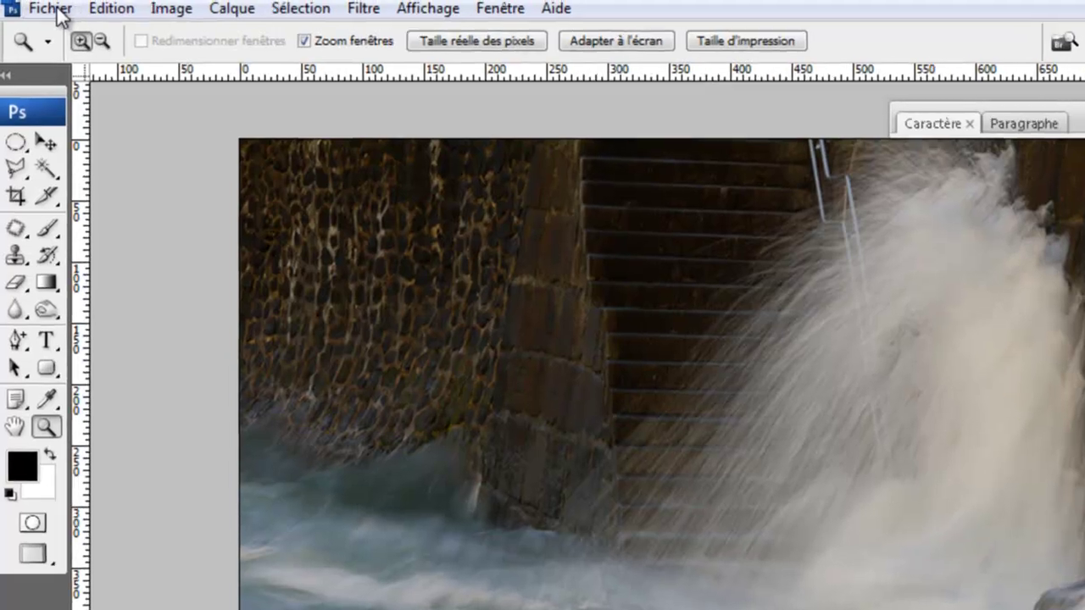
left_click(54, 5)
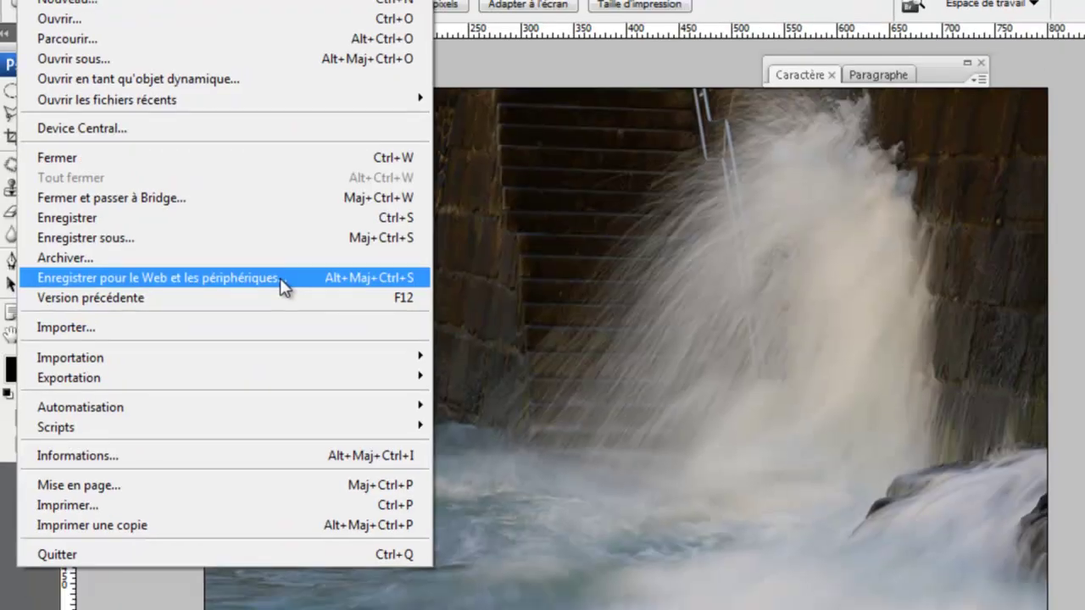
left_click(682, 594)
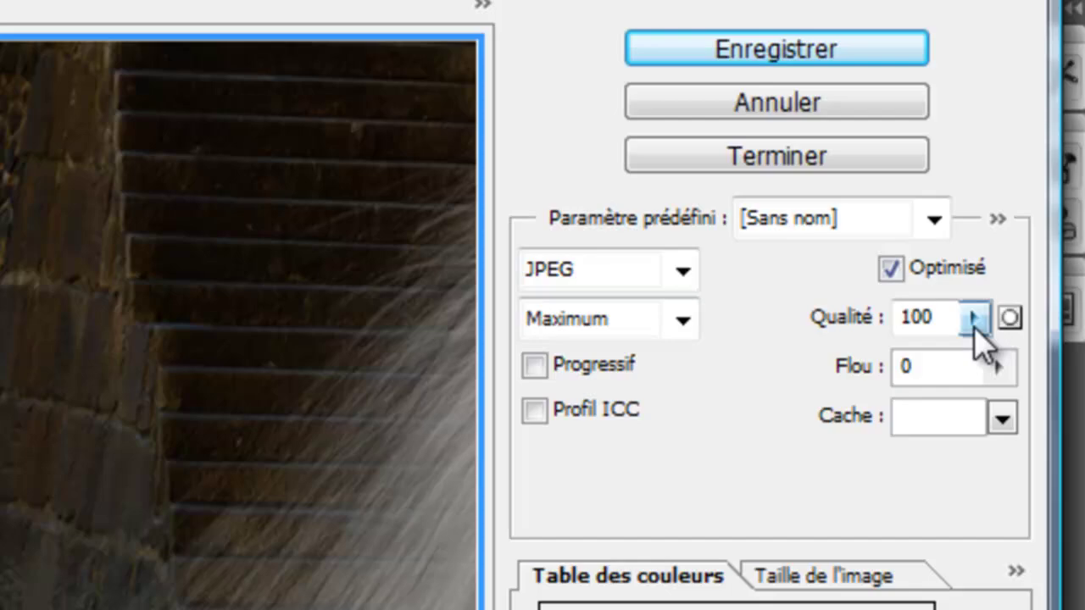
left_click(945, 399)
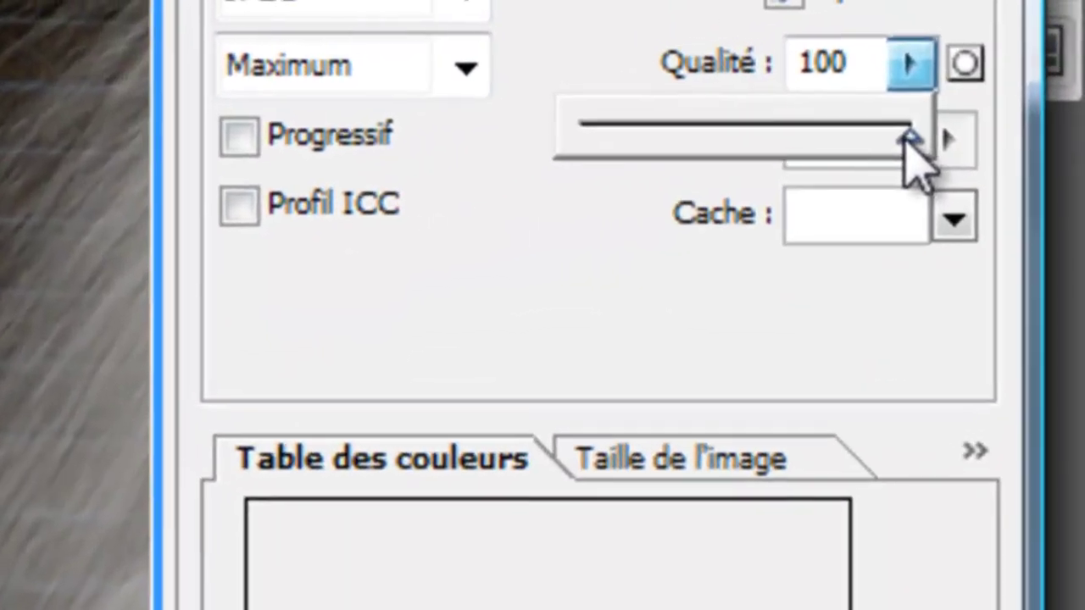
left_click_drag(906, 136, 896, 148)
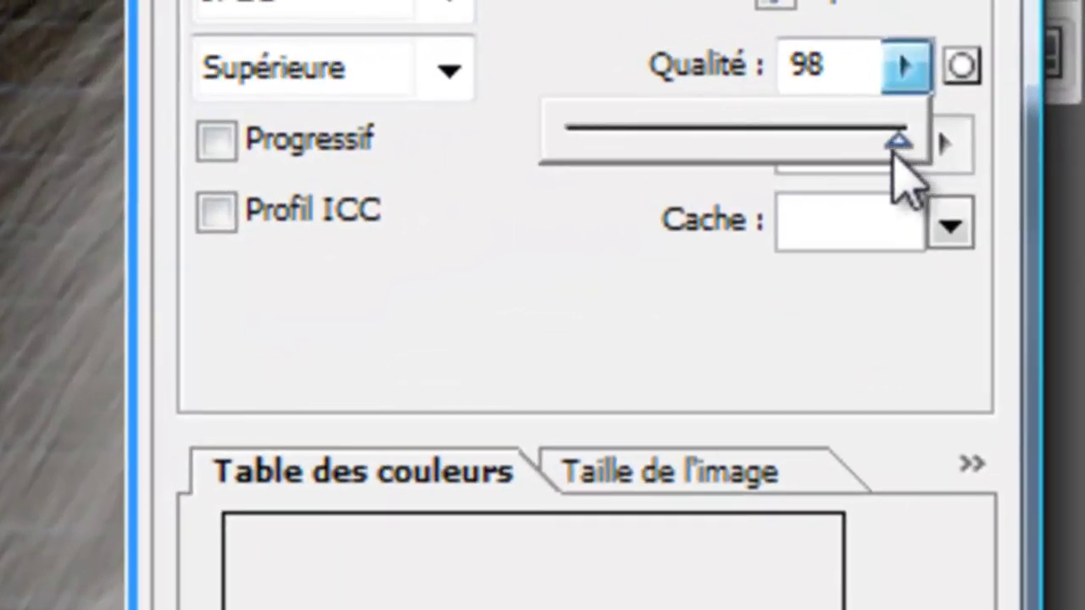
left_click(818, 137)
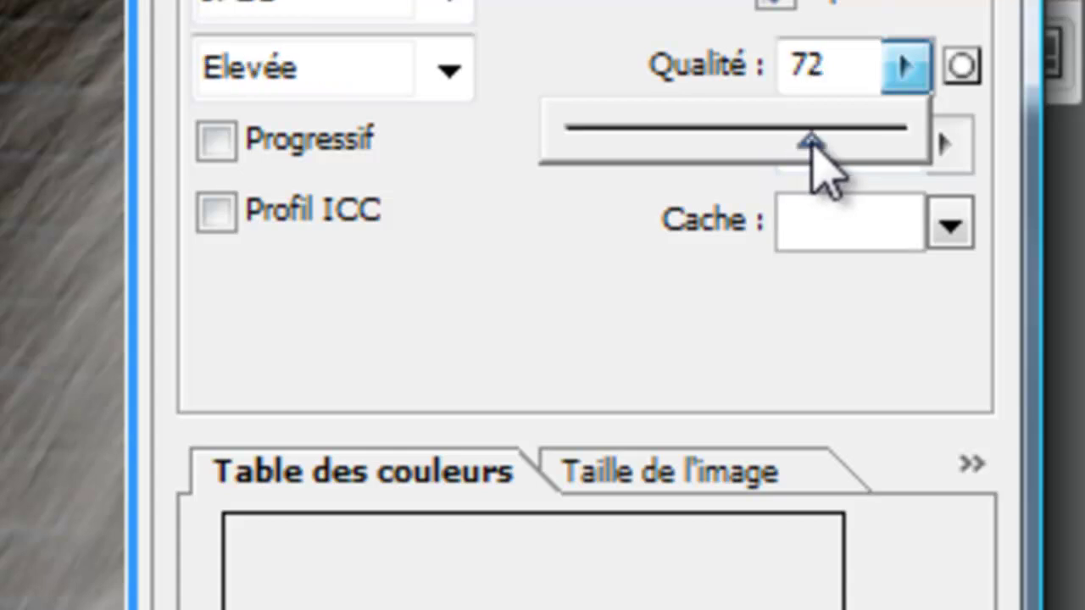
left_click_drag(812, 146, 838, 148)
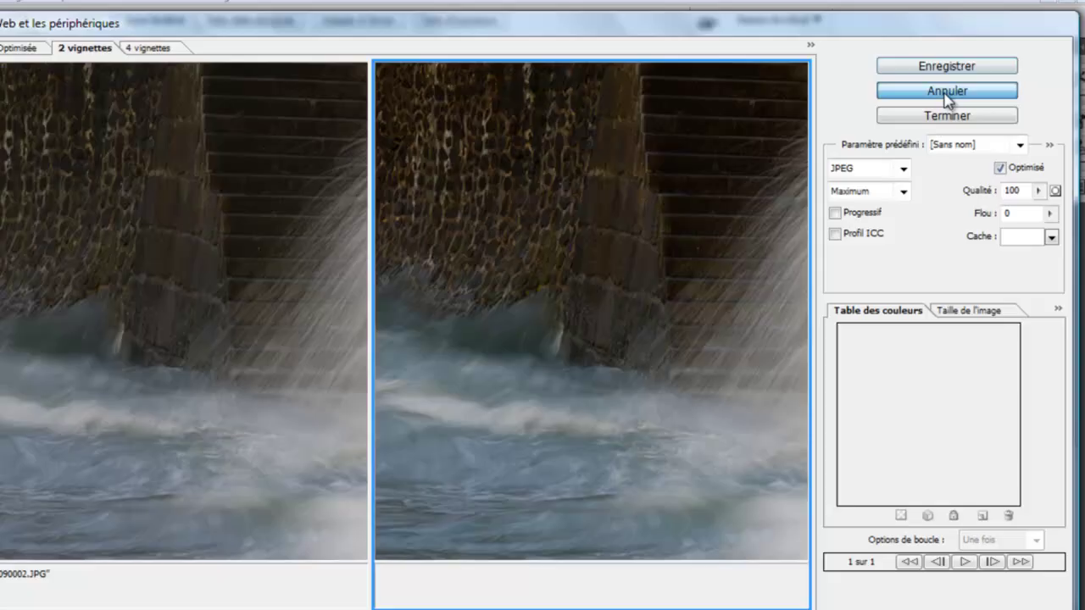
left_click(946, 90)
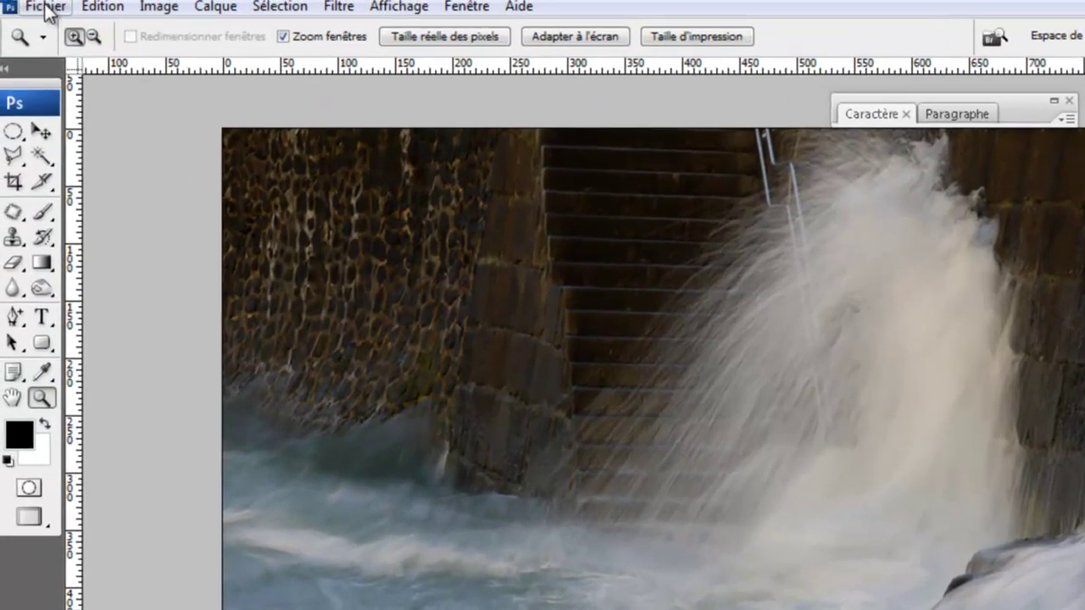
Revert the image to its last saved version and fit it to the screen
left_click(32, 2)
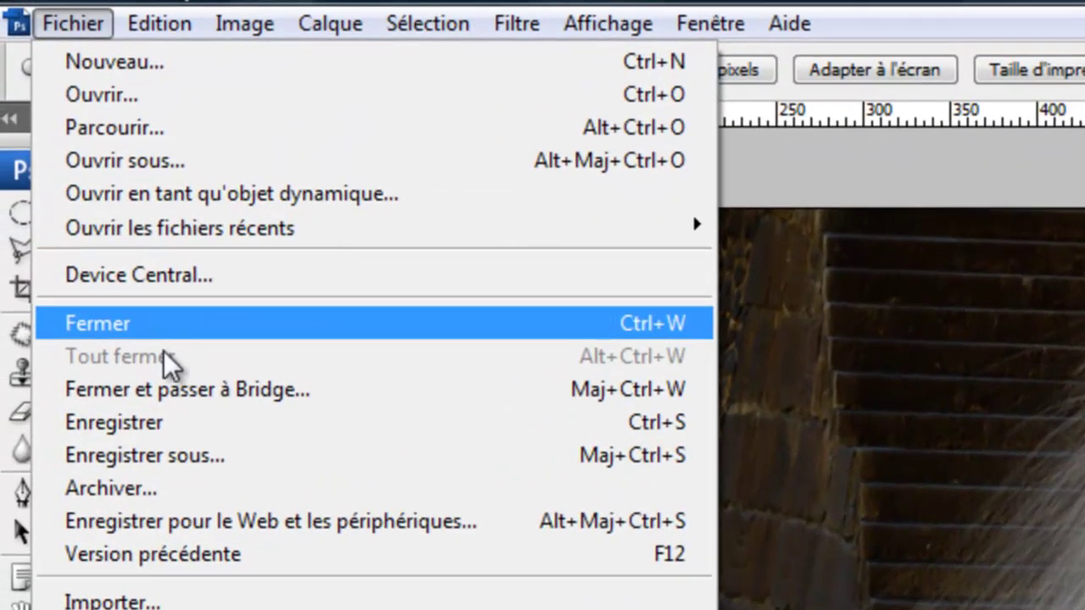
left_click(213, 557)
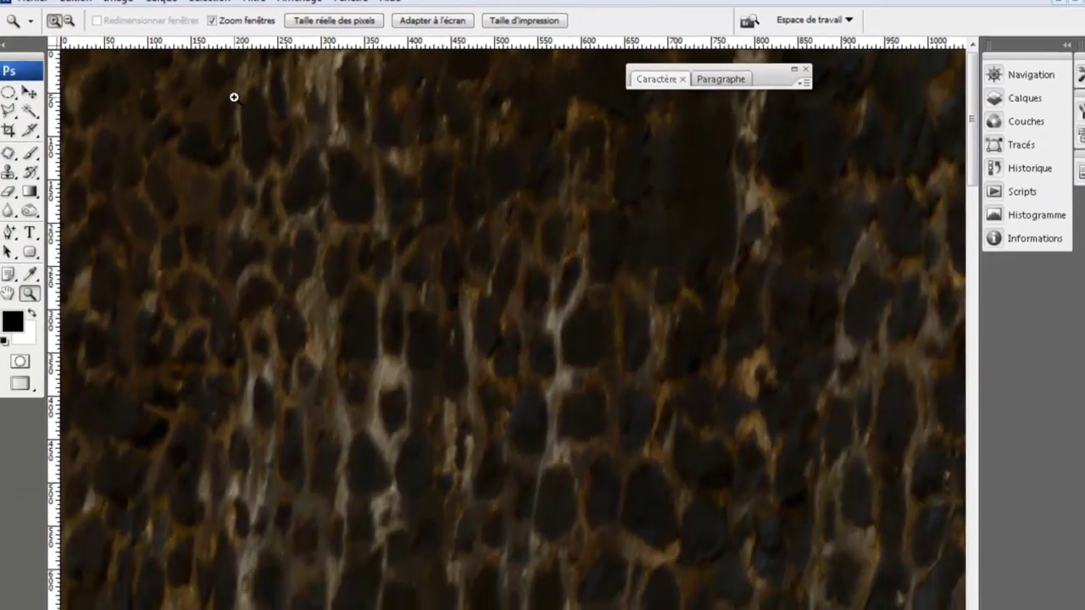
left_click(433, 23)
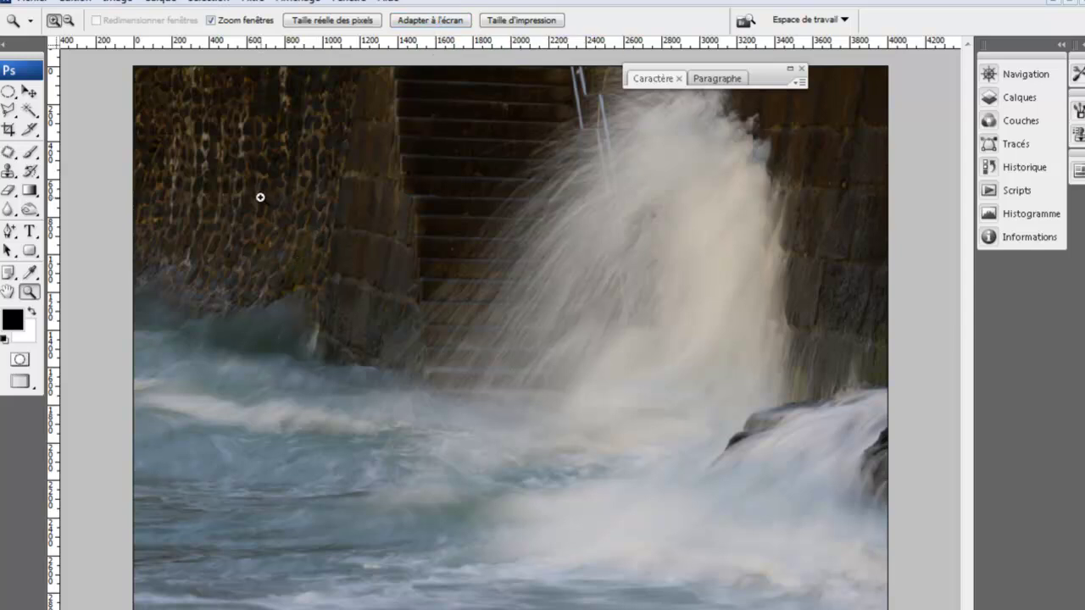
Turn off resampling in the image size settings and set the photo's resolution to 300 pixels per inch
left_click(117, 2)
left_click(153, 121)
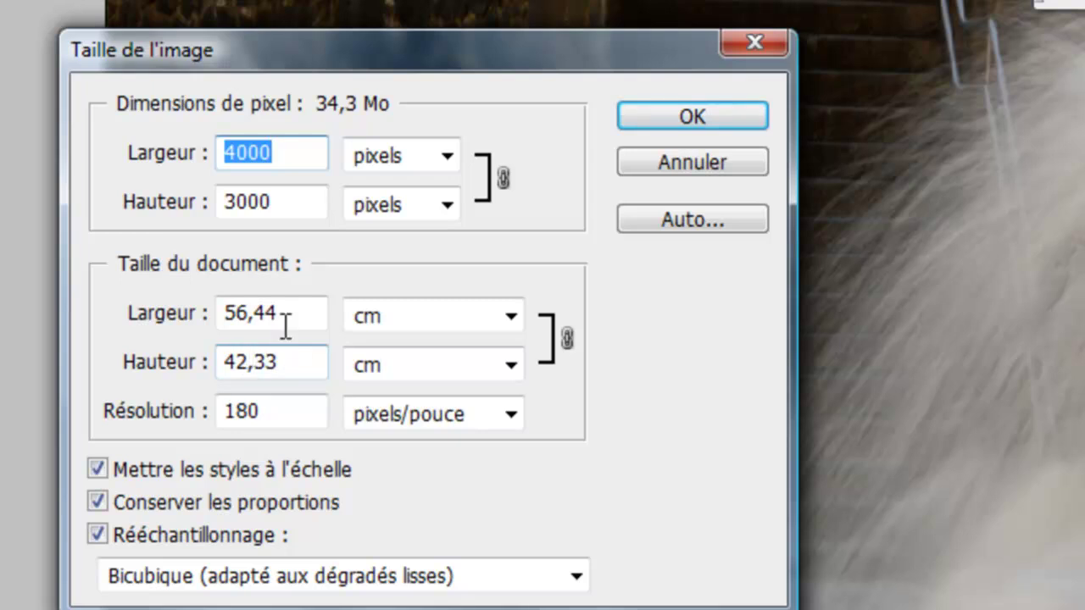
left_click(283, 414)
left_click_drag(283, 413, 218, 411)
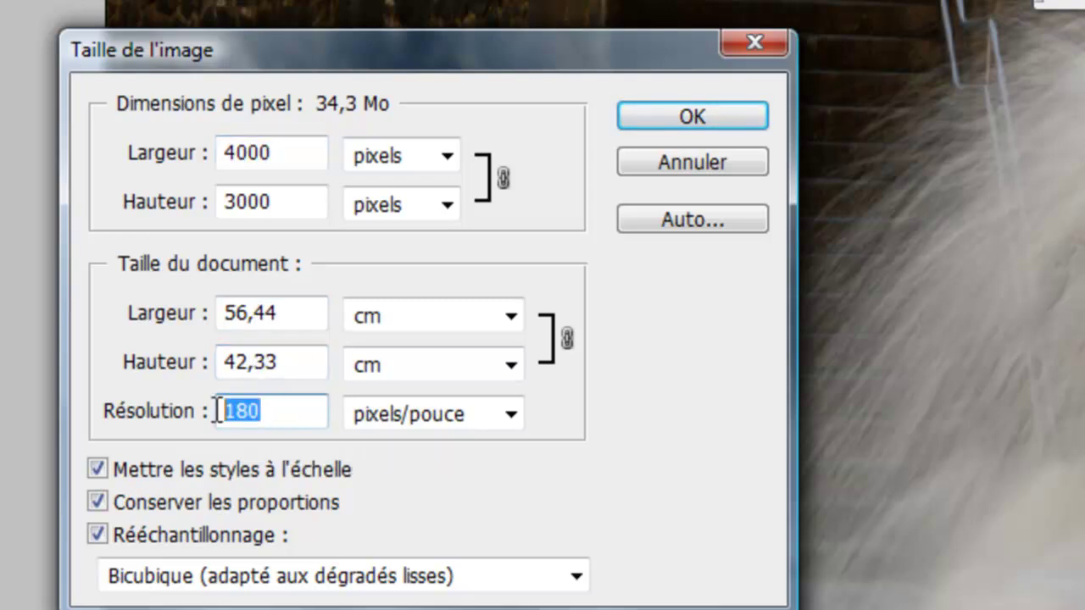
left_click(95, 537)
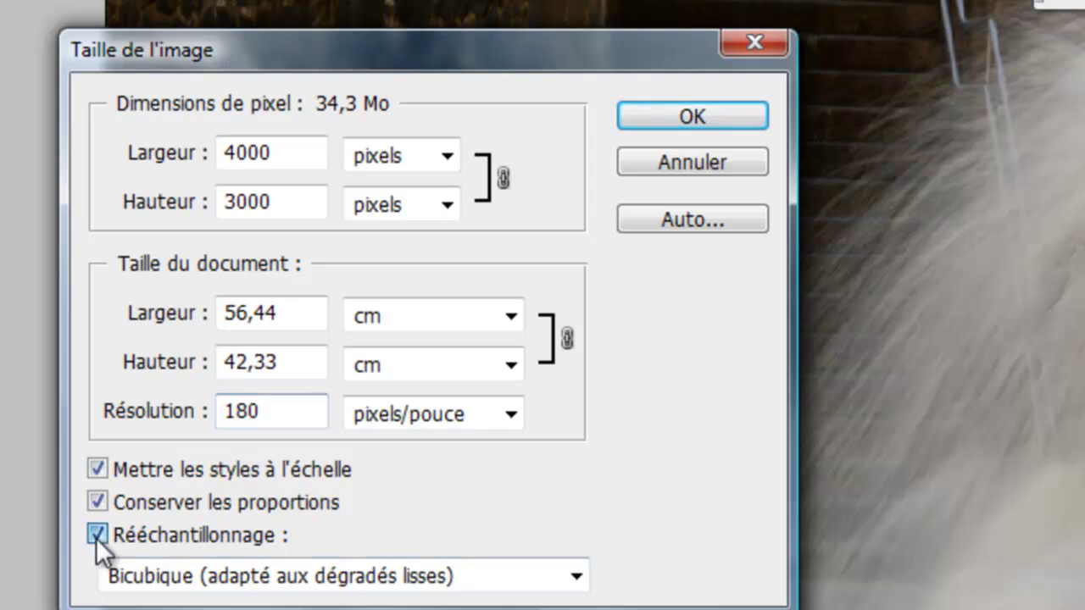
left_click_drag(267, 415, 197, 421)
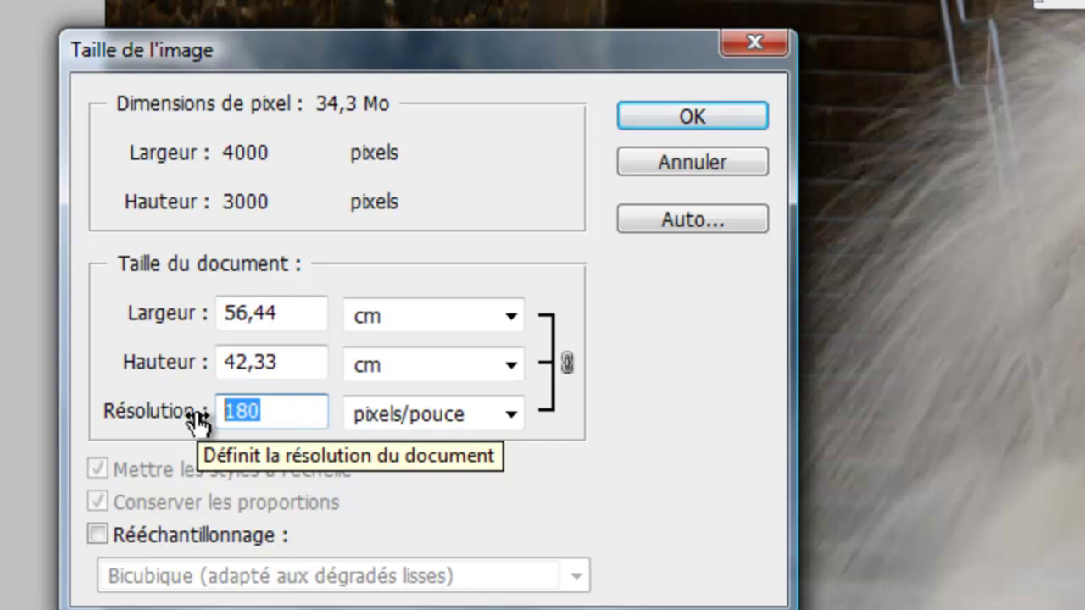
type("300")
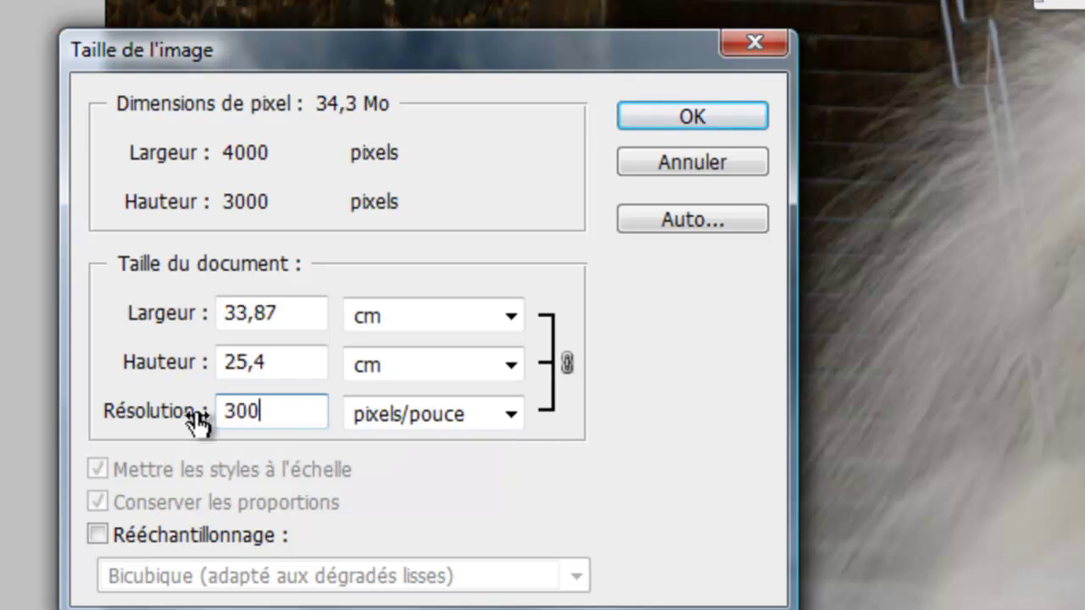
left_click(650, 119)
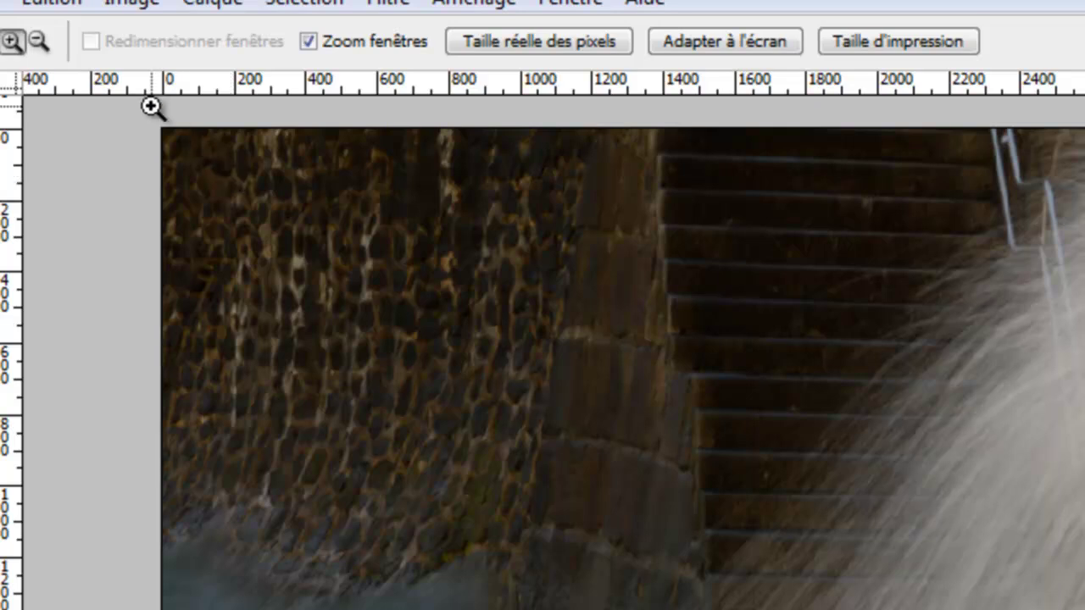
Enlarge the image to 110 % of its document size with resampling on, using Bicubique plus lisse (adapté à l'agrandissement)
left_click(123, 10)
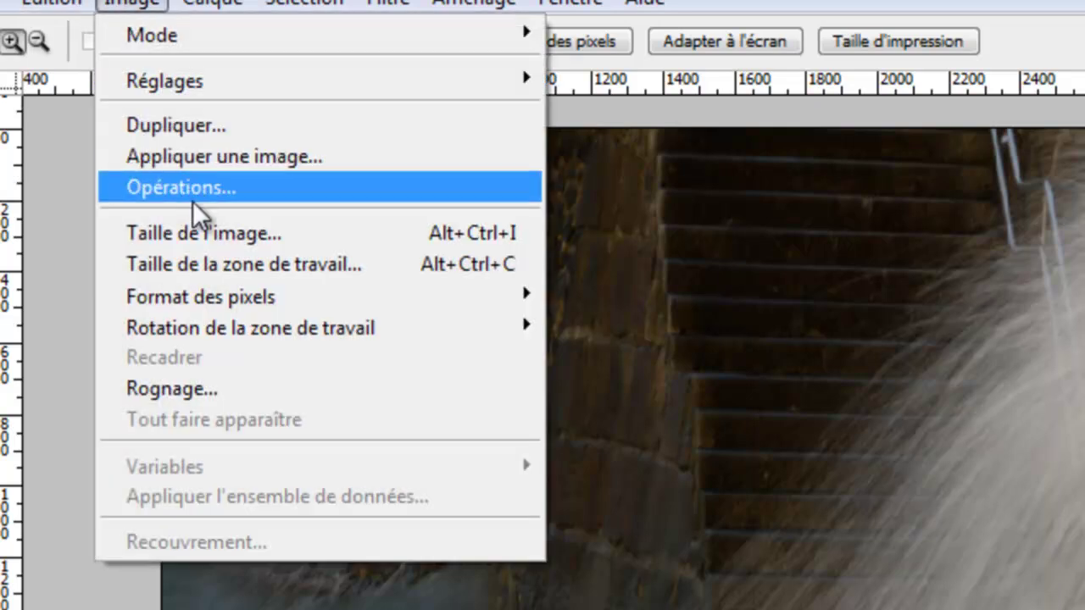
left_click(198, 231)
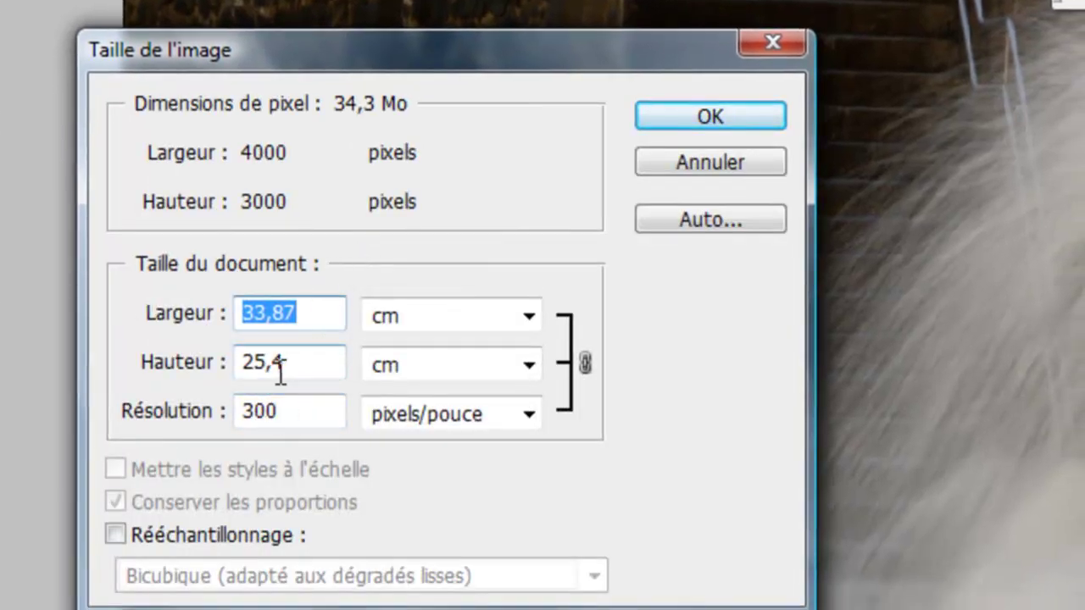
left_click(119, 537)
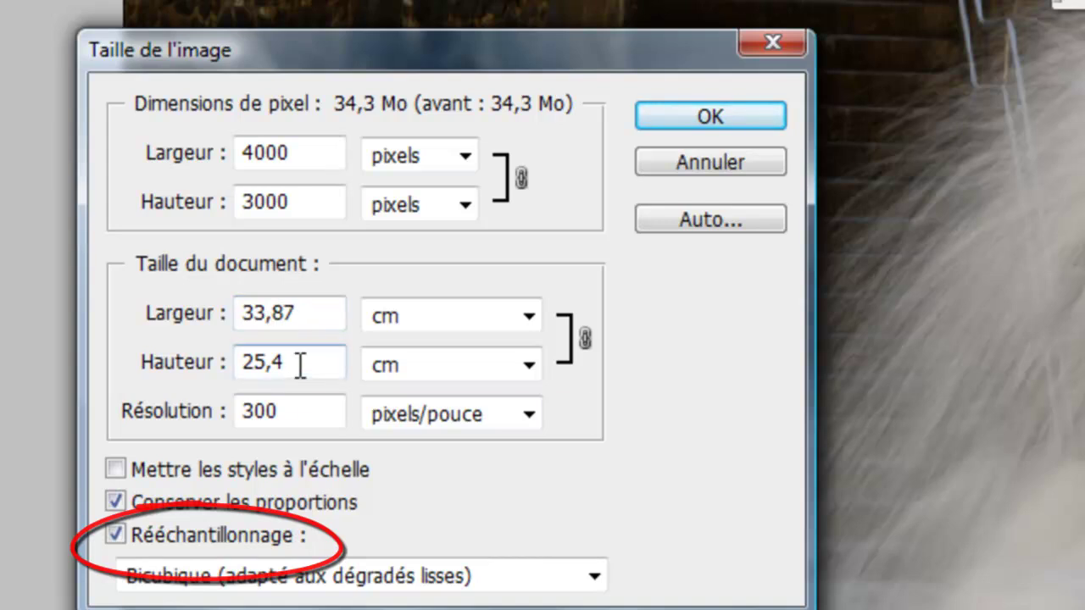
left_click(531, 317)
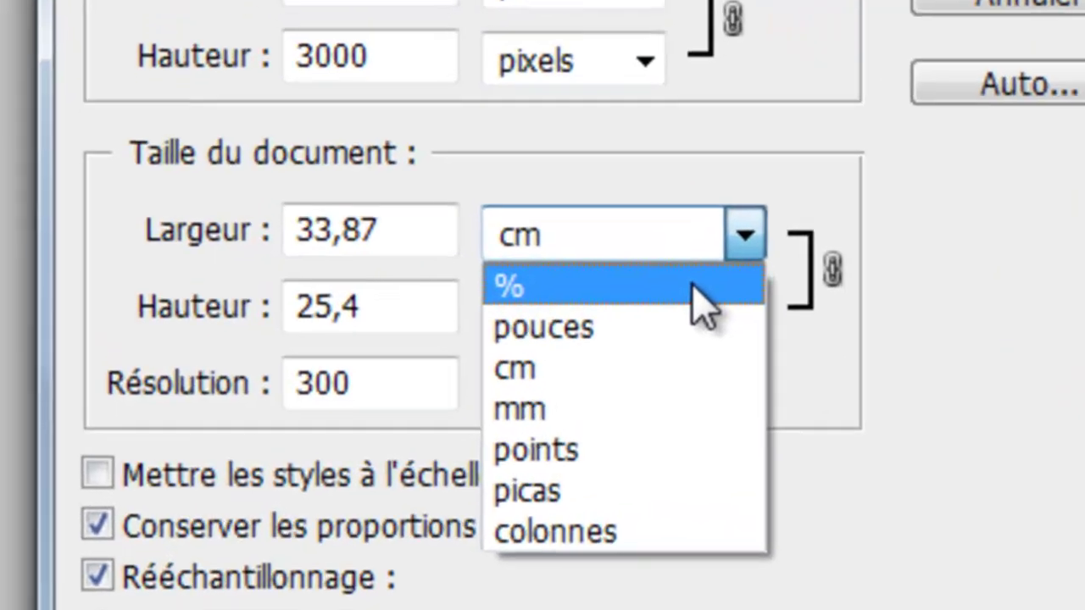
left_click(693, 286)
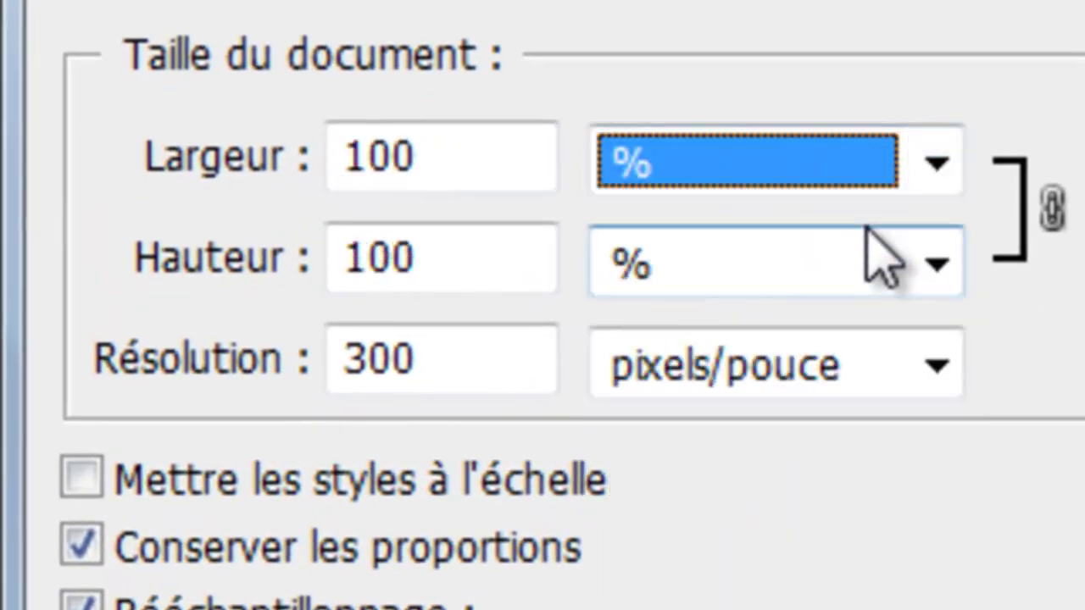
left_click(398, 155)
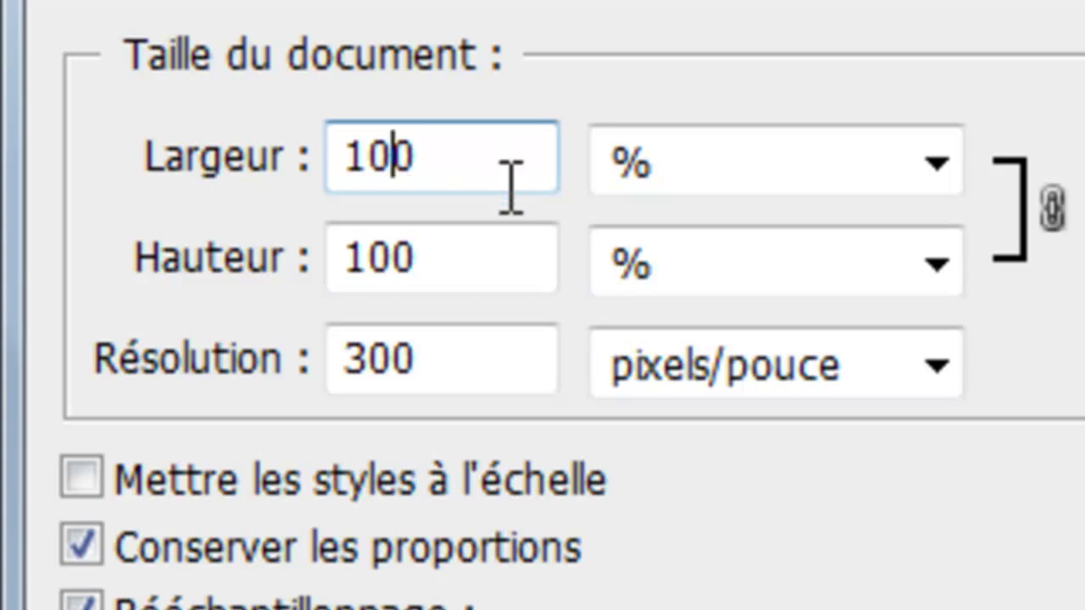
key("BackSpace")
type("1")
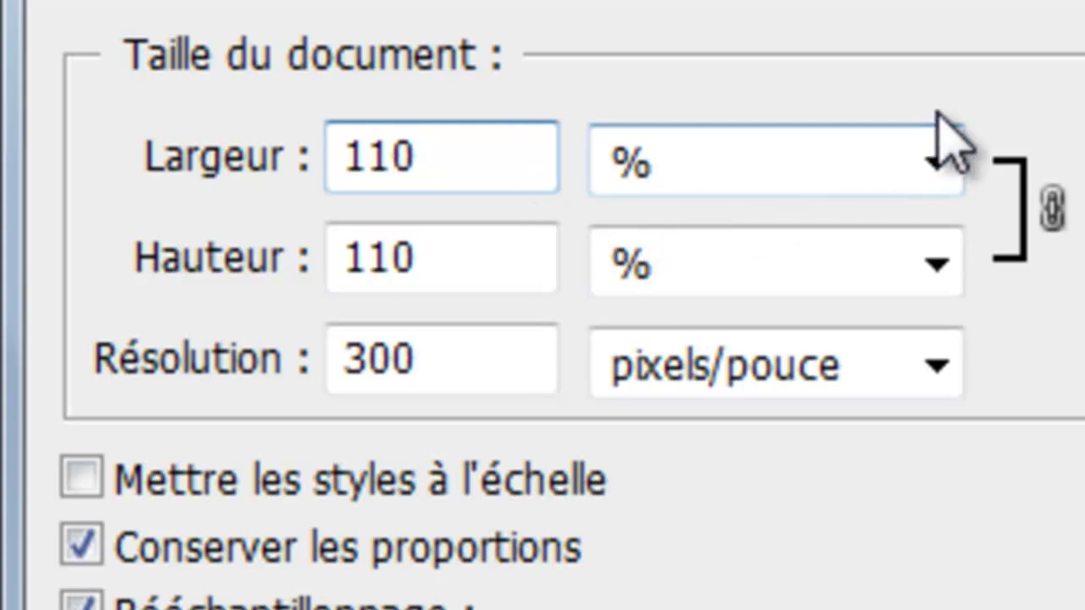
left_click(809, 518)
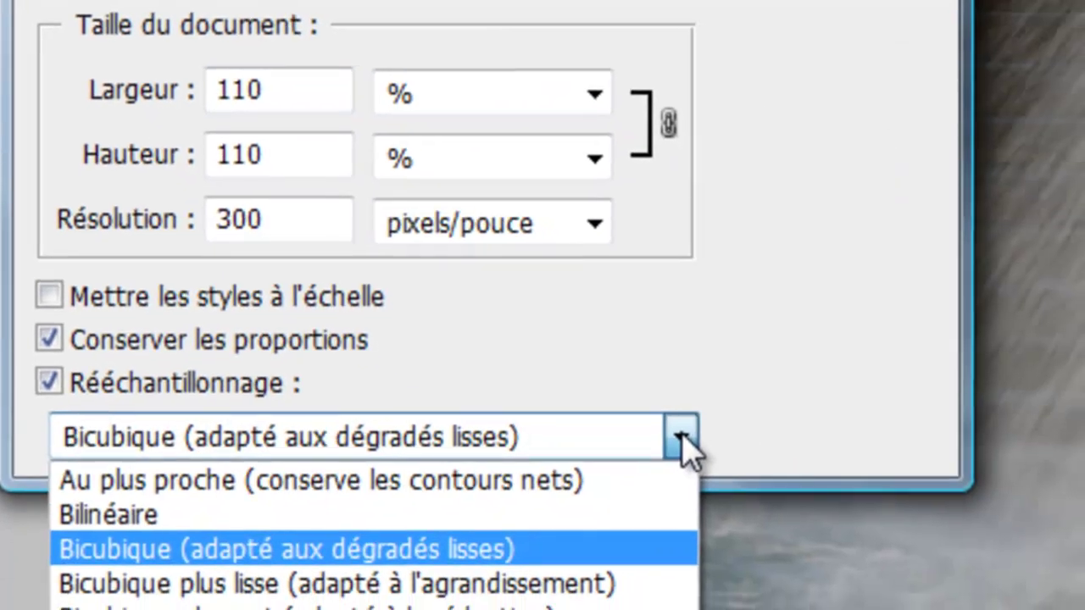
left_click(649, 581)
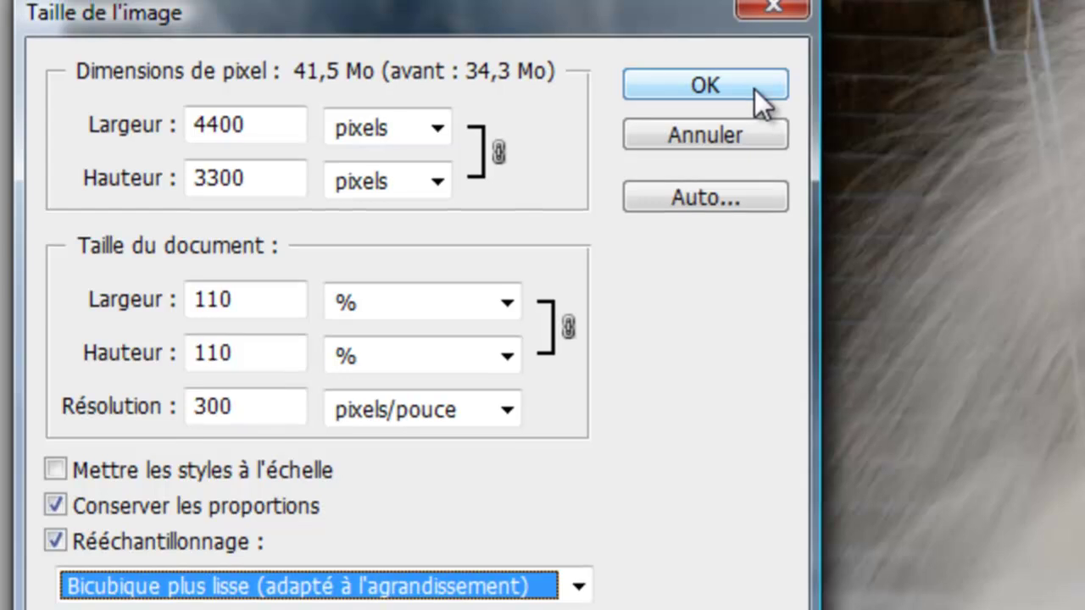
left_click(754, 89)
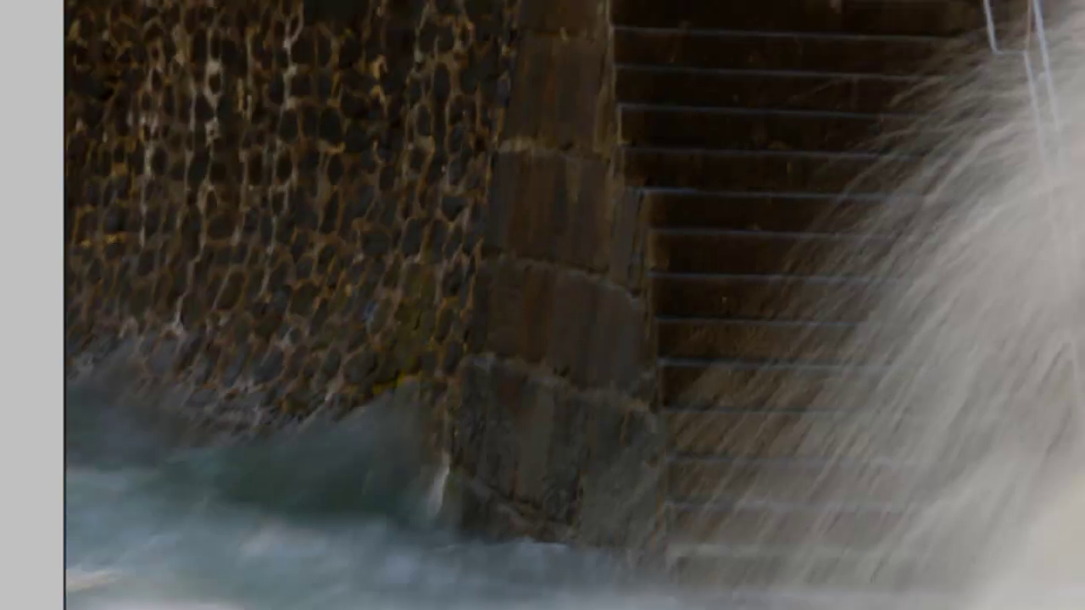
Enlarge the image by 110 % a second time, resampling with Bicubique (adapté aux dégradés lisses)
left_click(90, 2)
left_click(113, 34)
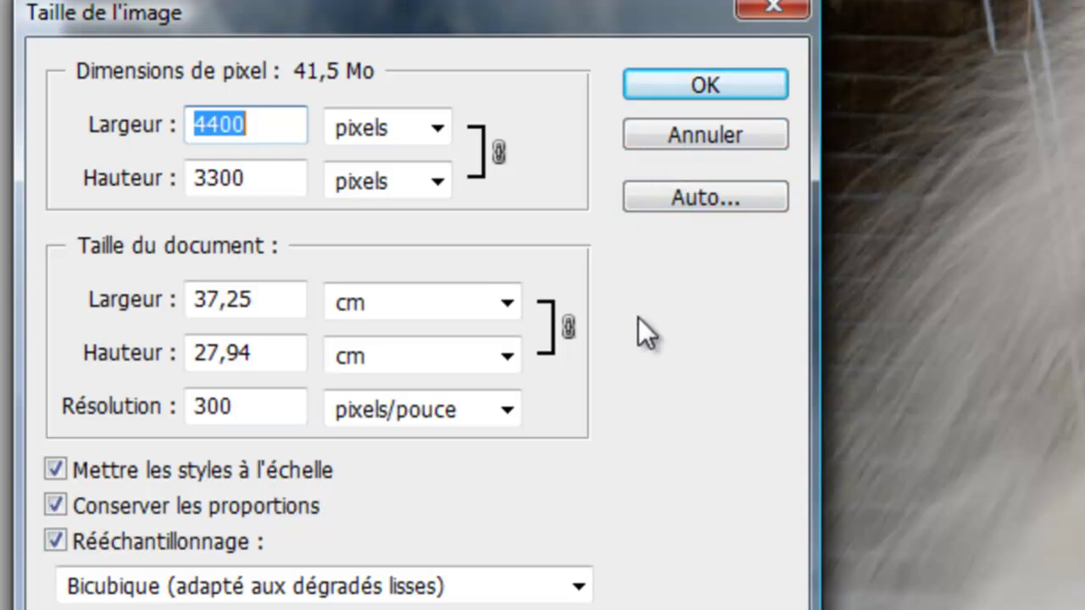
left_click(507, 303)
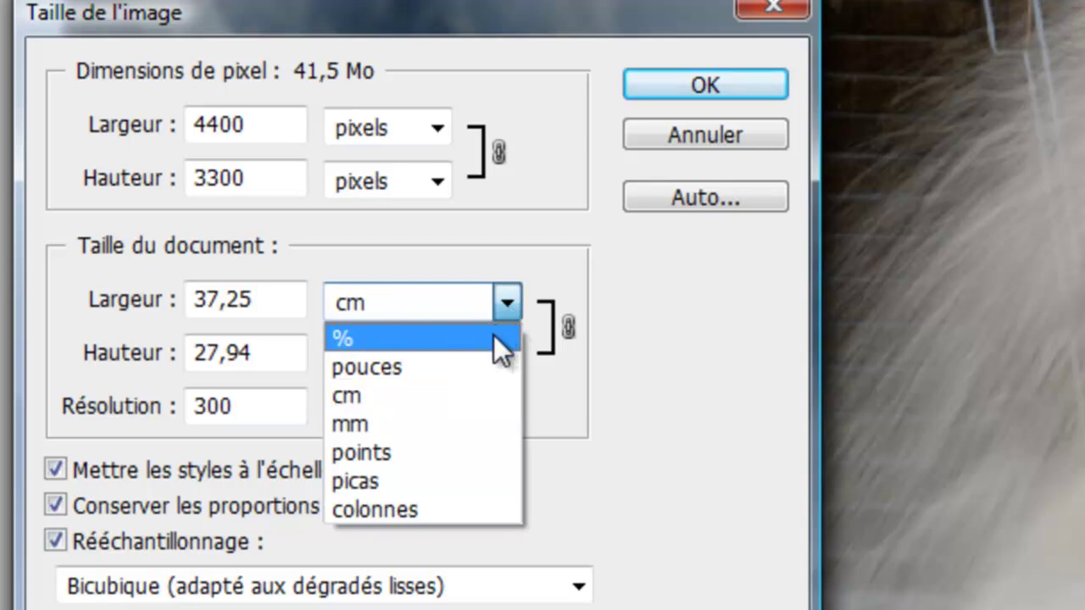
left_click(494, 335)
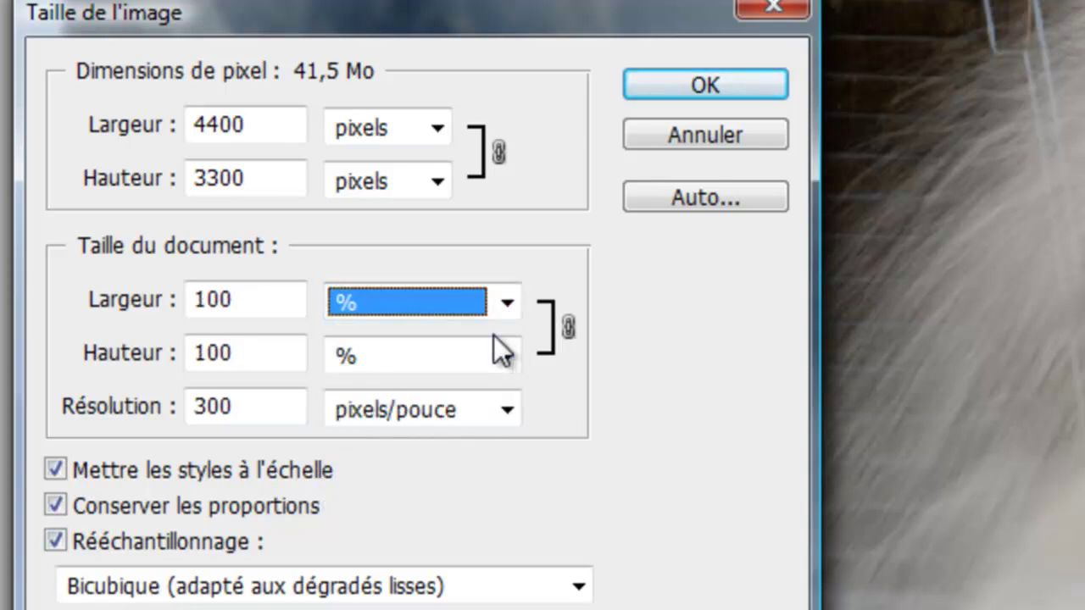
left_click(219, 298)
key("BackSpace")
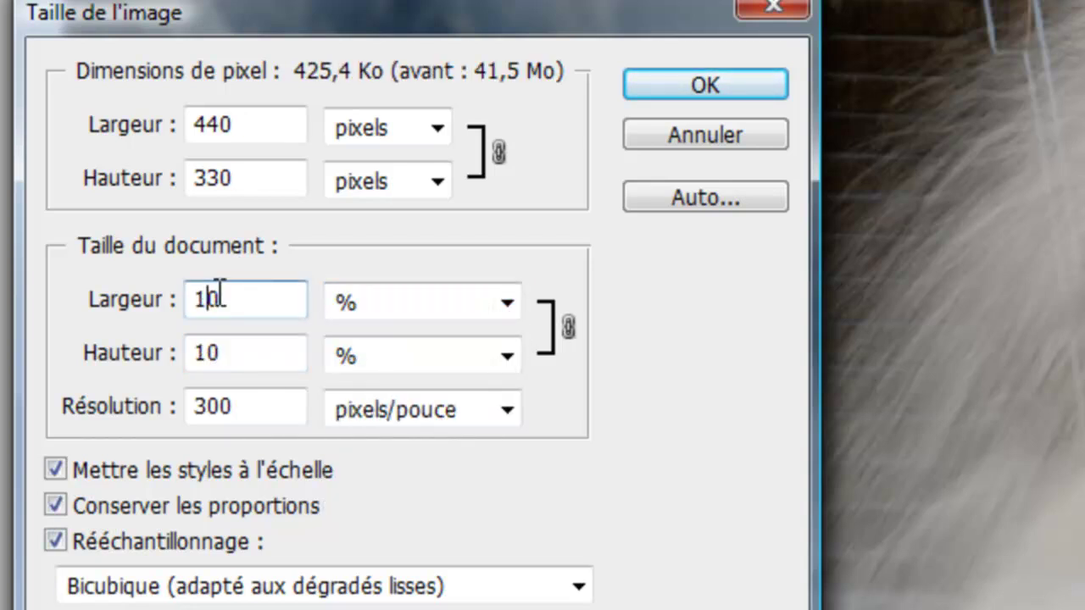
type("1")
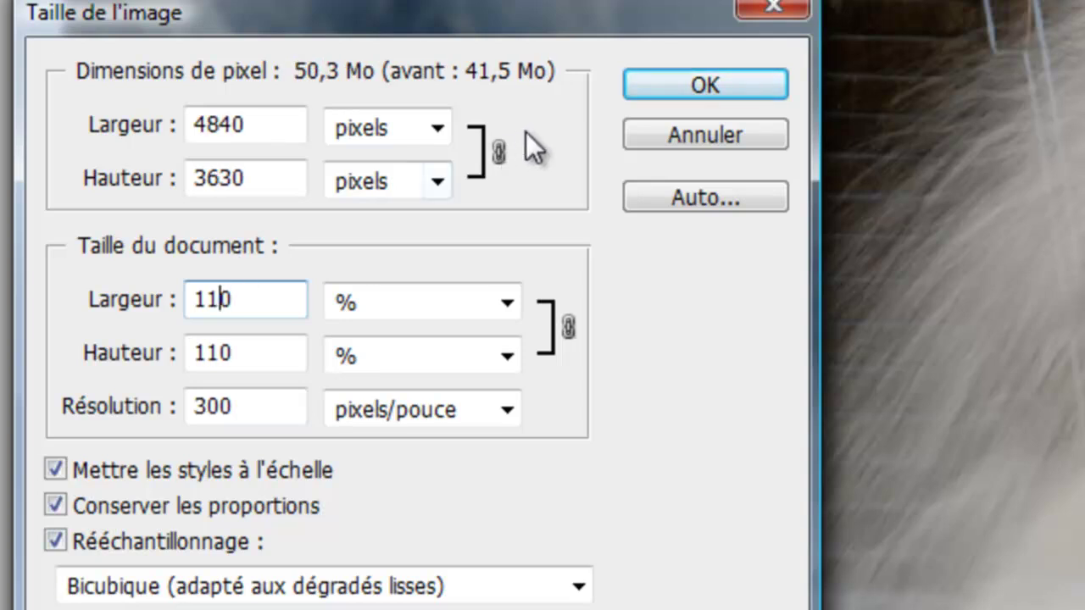
left_click(644, 98)
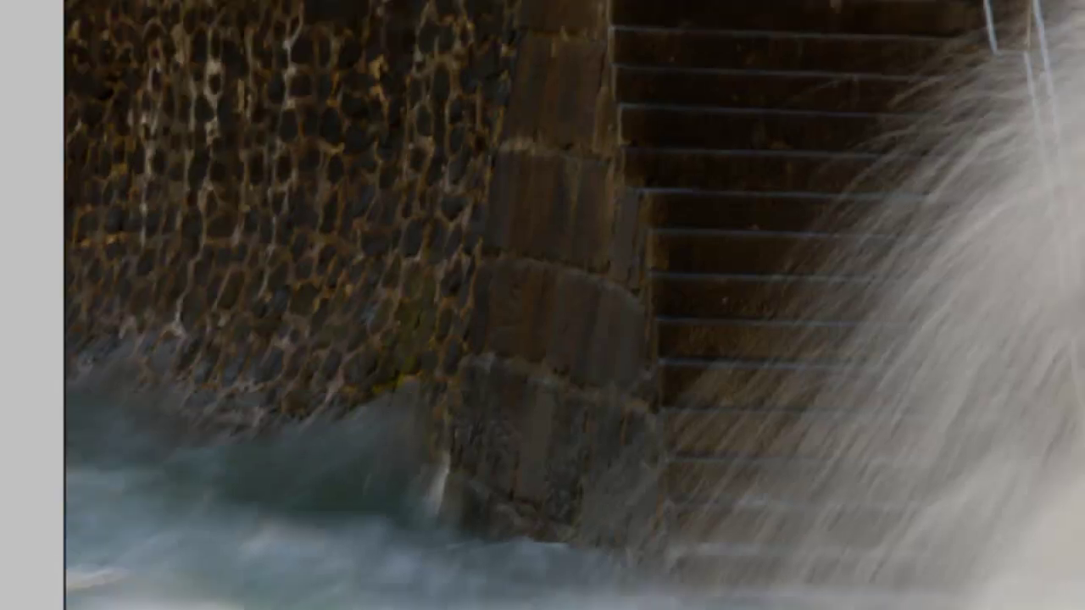
Check the image's current pixel and document dimensions in the image size settings and leave them as they are
left_click(113, 4)
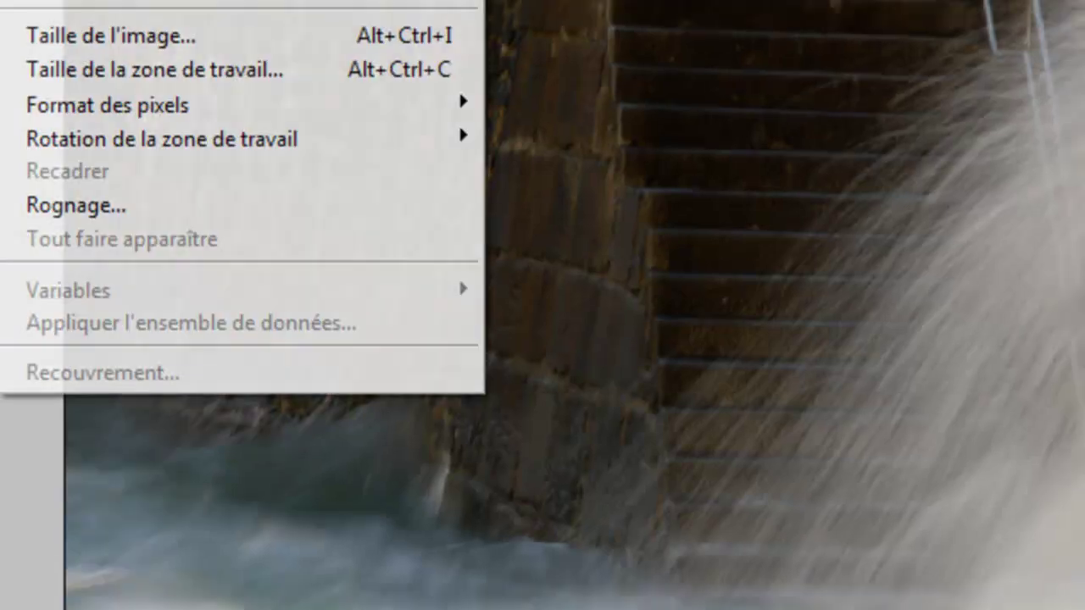
left_click(125, 41)
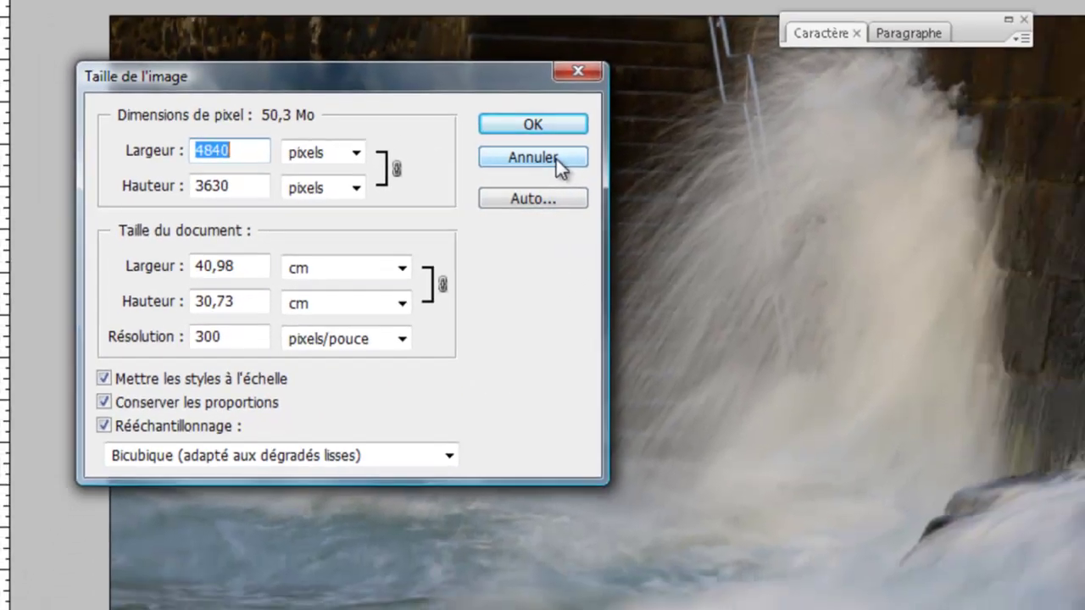
left_click(706, 135)
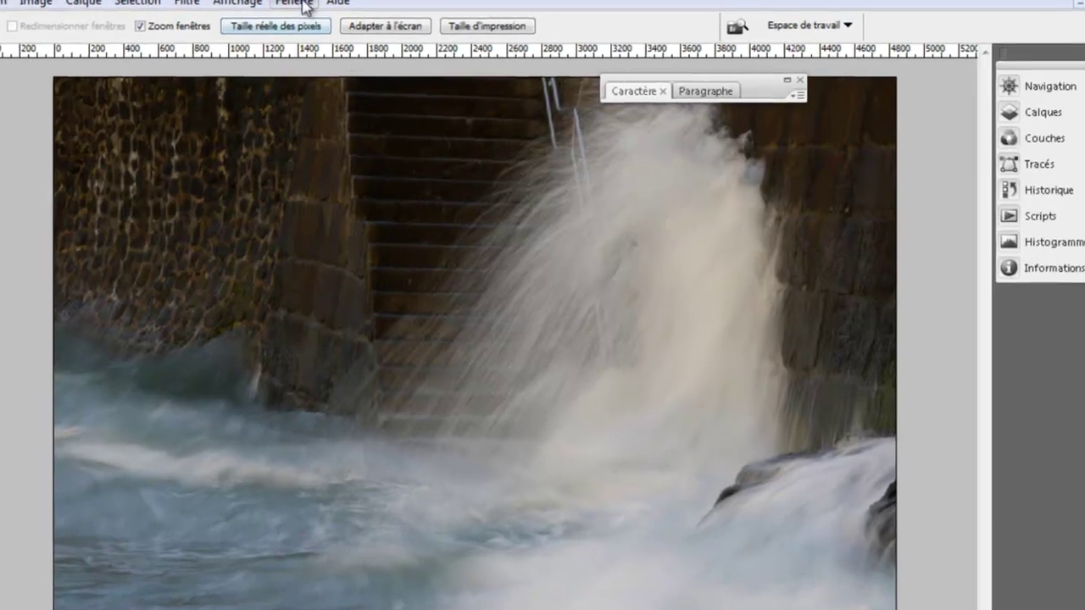
Show the Scripts palette and adjust its height so the whole script list fits
left_click(356, 2)
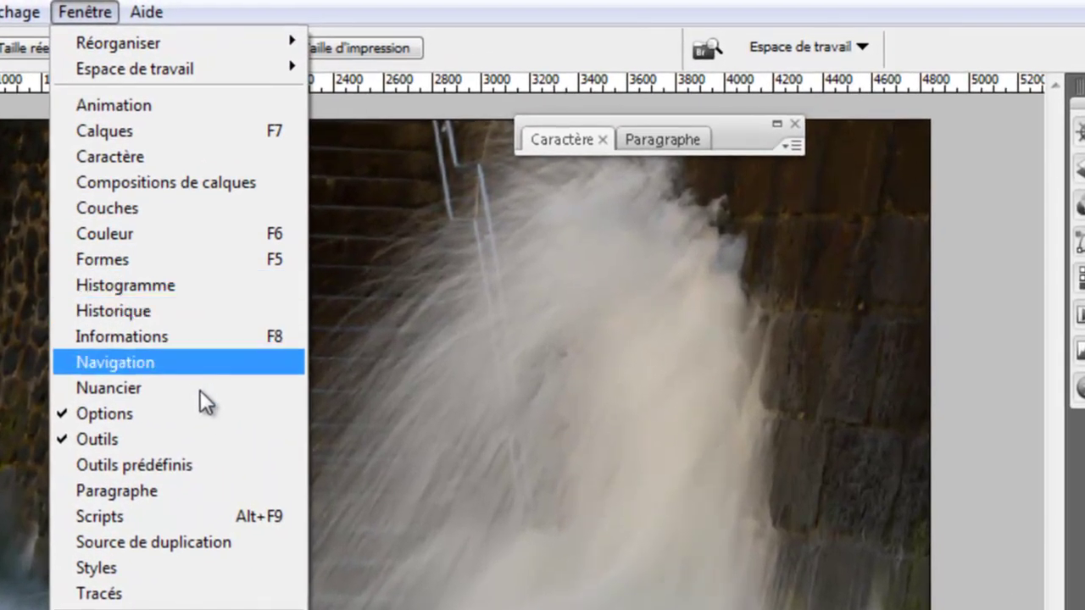
left_click(246, 515)
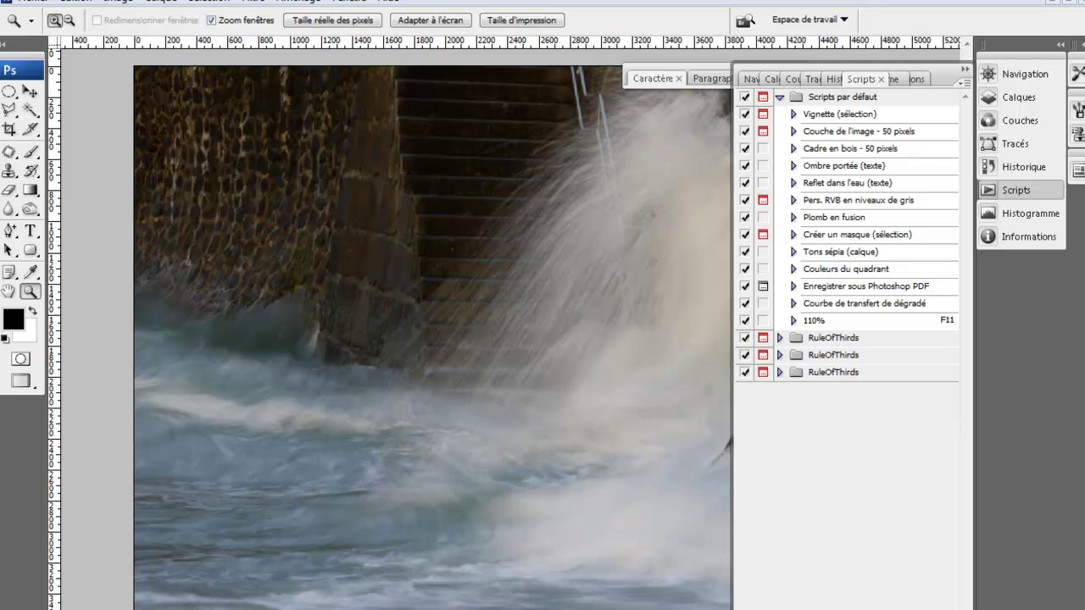
left_click_drag(807, 605, 794, 428)
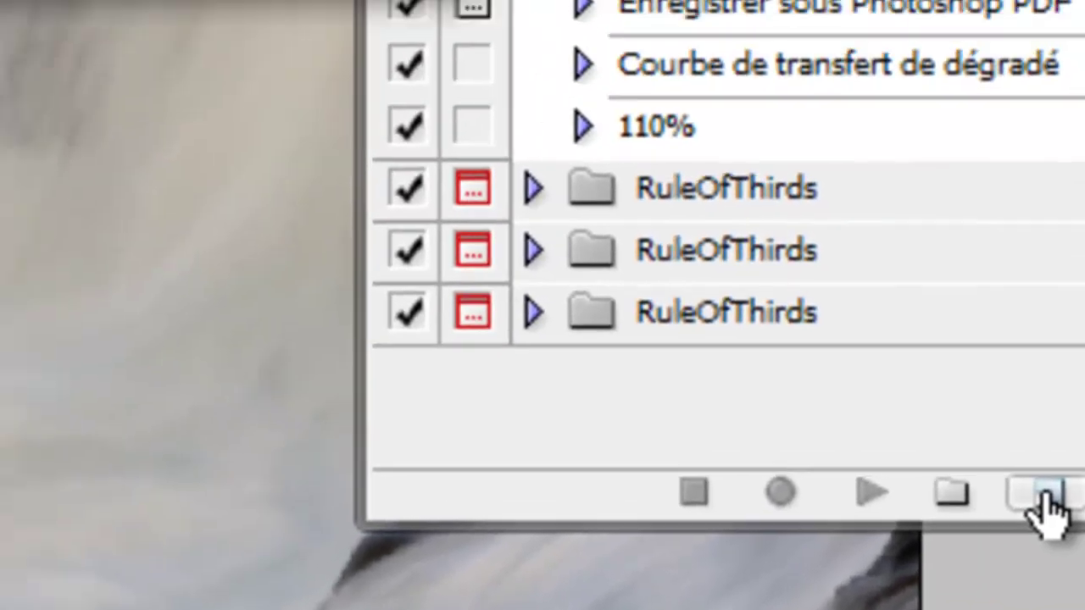
Create a script named 110BIS in the Scripts par défaut set, assign it Majuscule+F11, and start recording
left_click(804, 343)
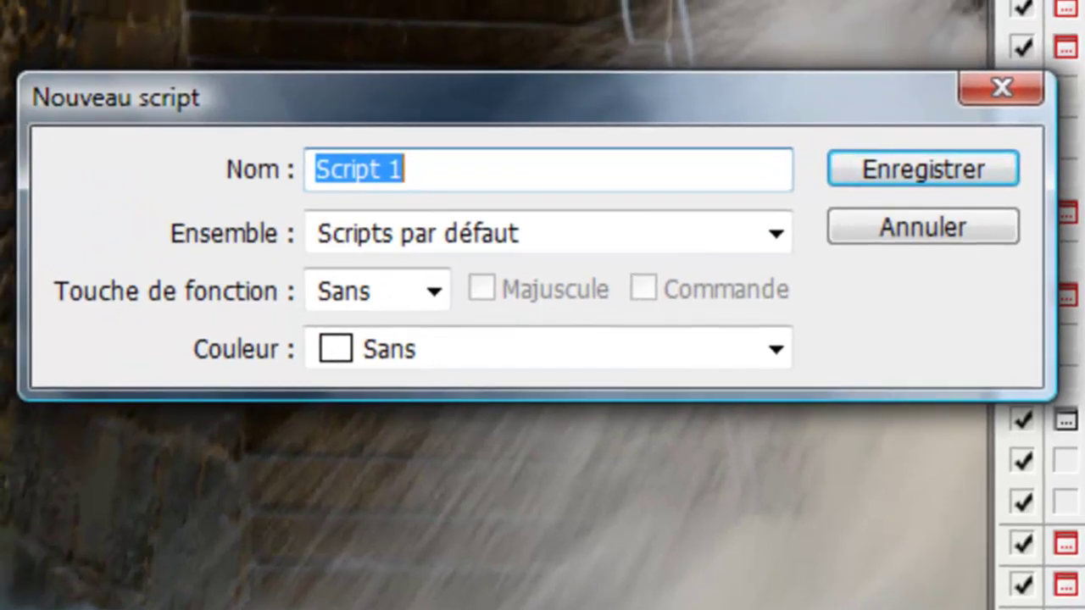
type("110BIS")
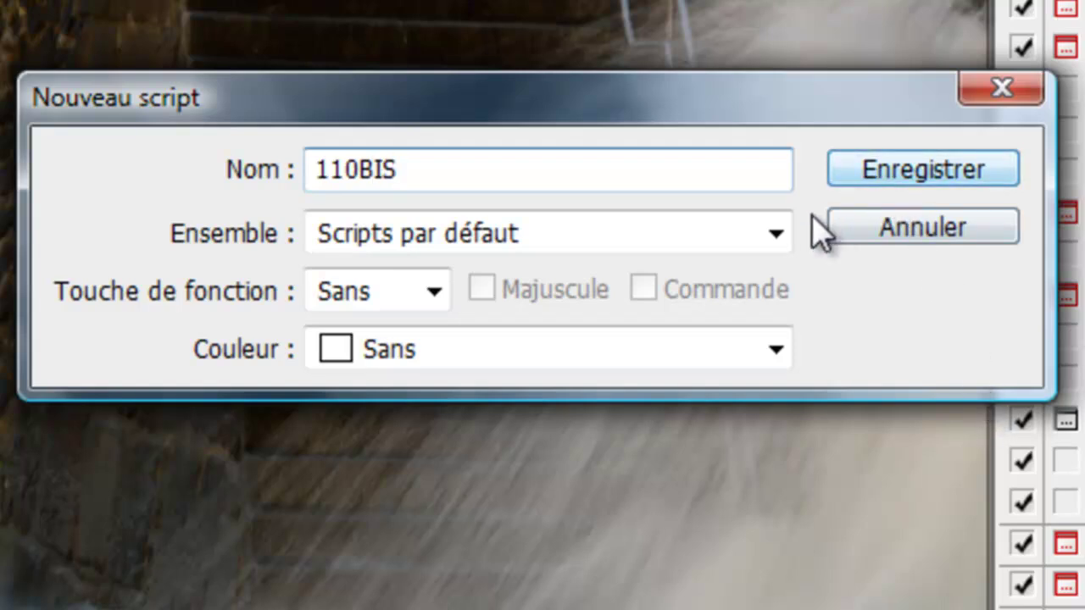
left_click(434, 292)
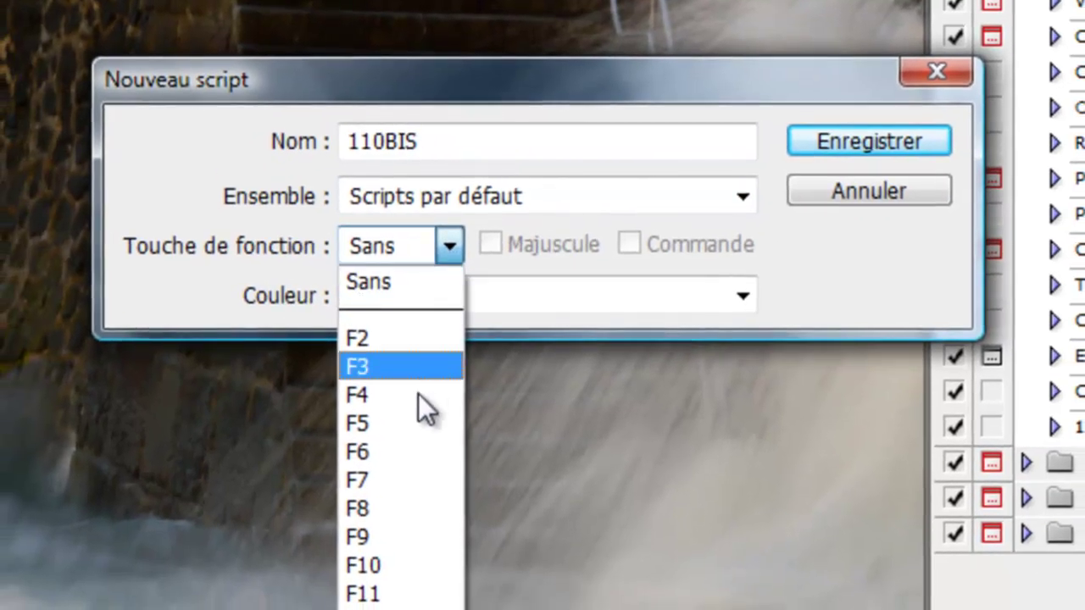
left_click(422, 593)
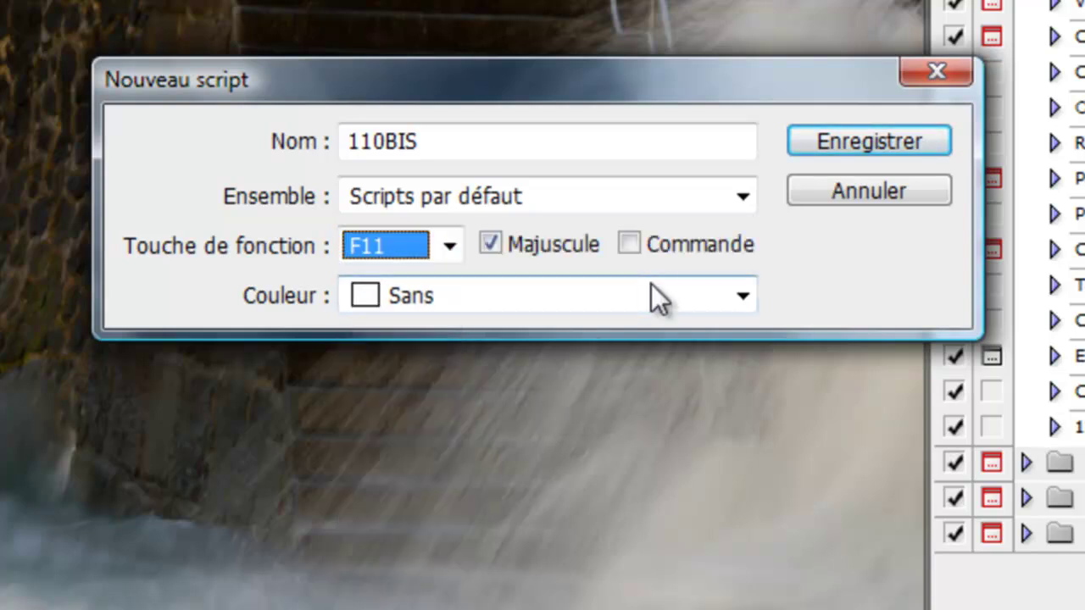
left_click(825, 138)
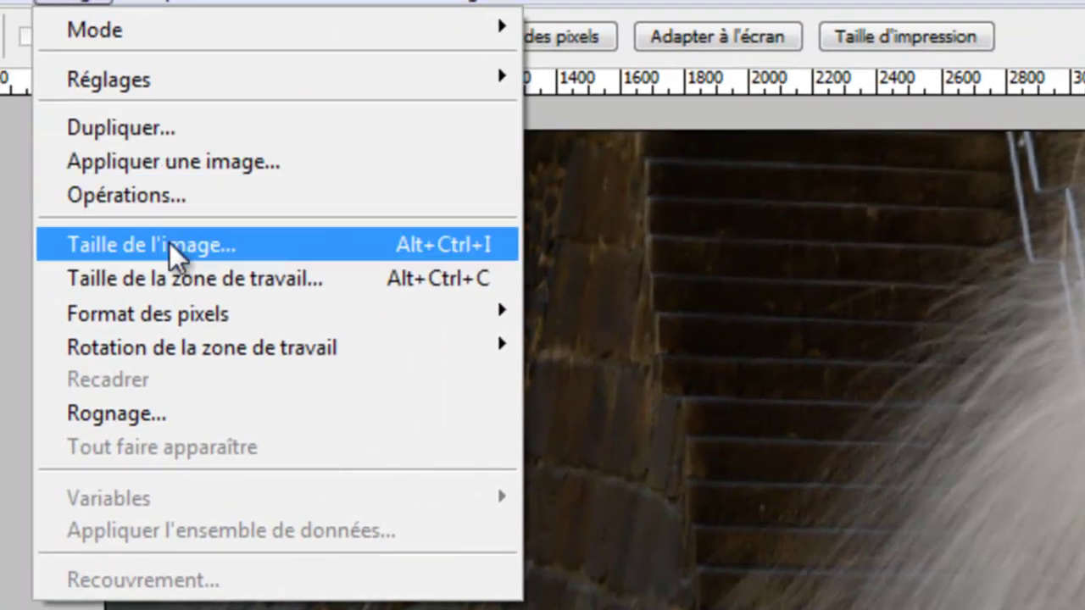
Record a 110 % image enlargement using Bicubique (adapté aux dégradés lisses) in the script, stop recording and collapse the Scripts palette
left_click(170, 243)
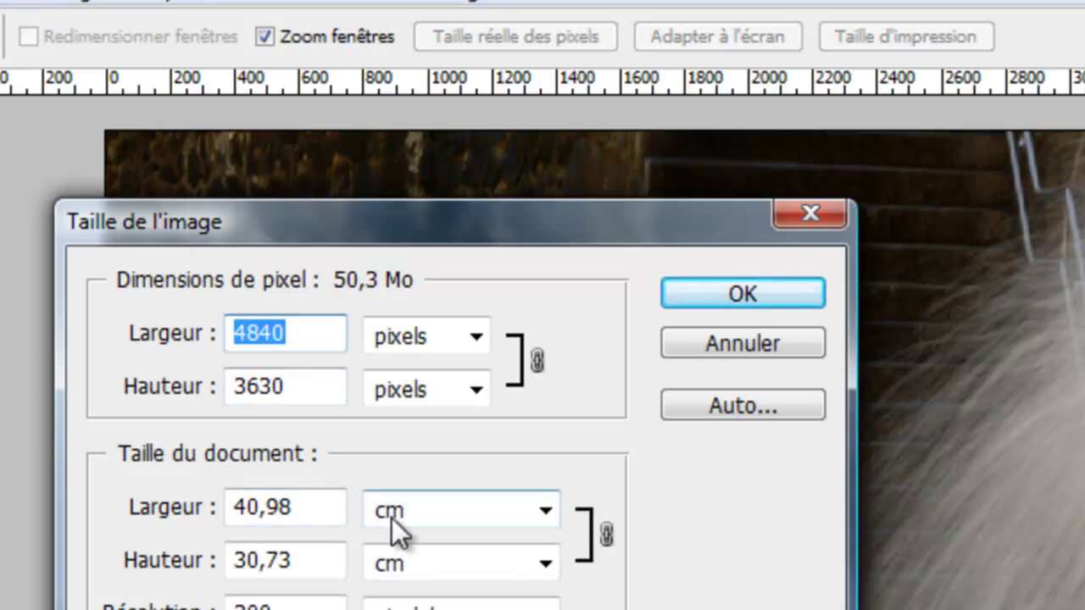
left_click(544, 512)
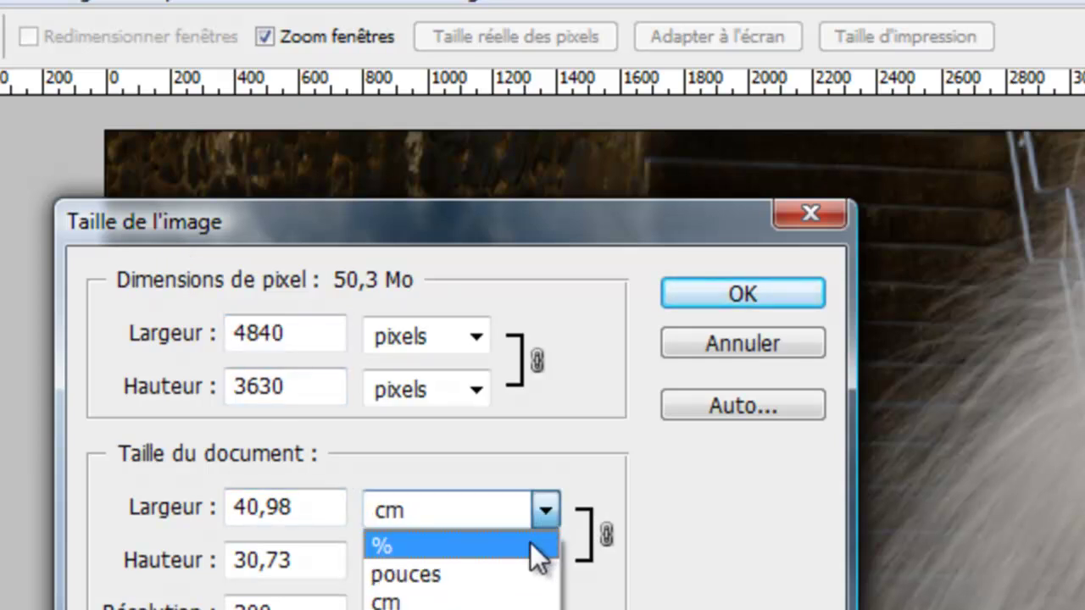
left_click(529, 544)
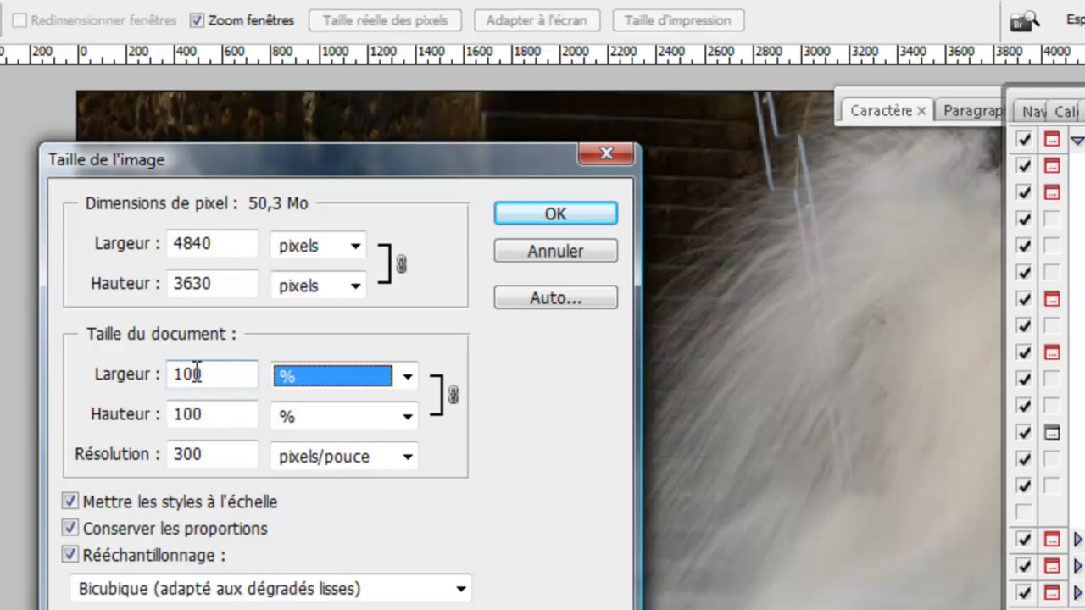
left_click(192, 374)
key("BackSpace")
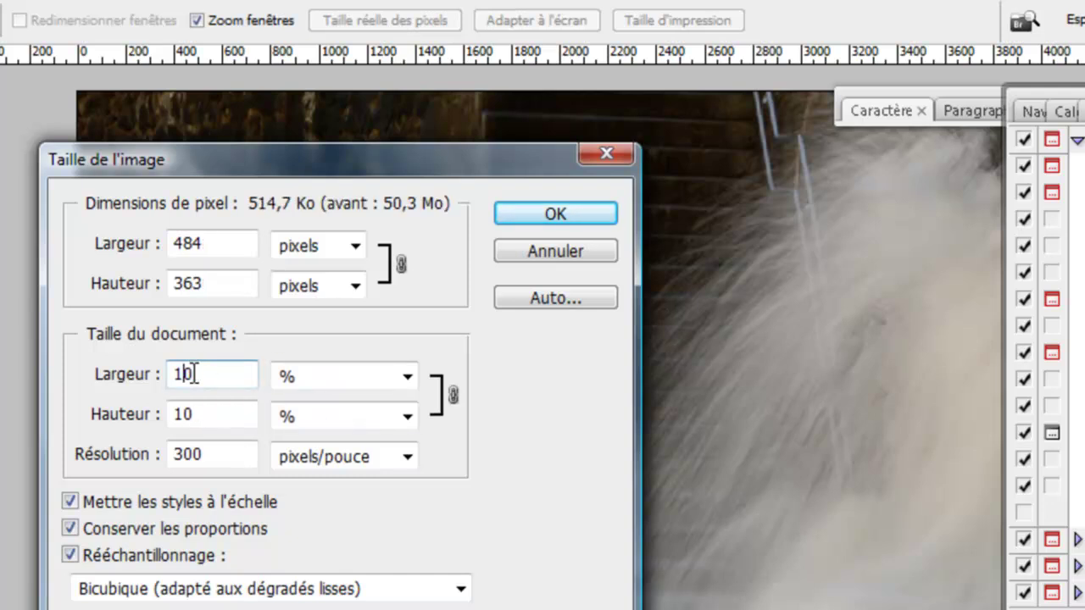
type("1")
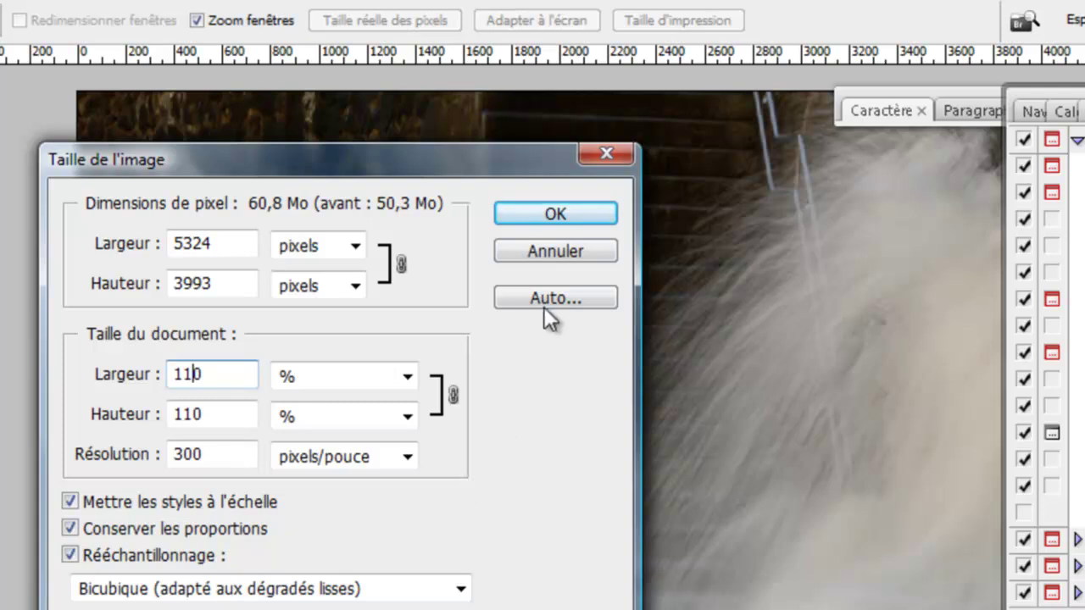
left_click(556, 218)
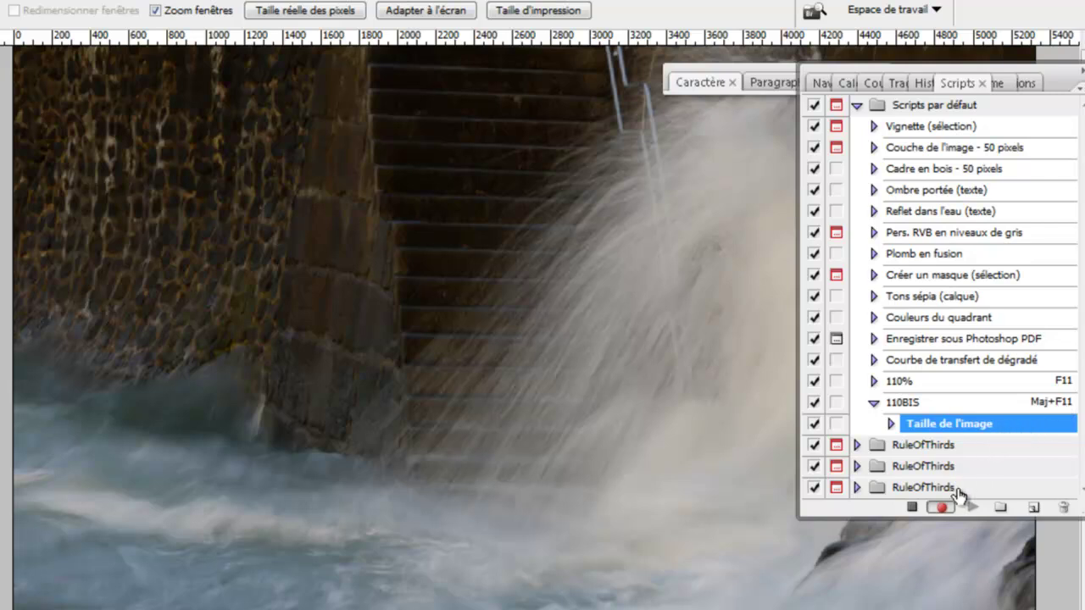
left_click(911, 508)
left_click(1081, 71)
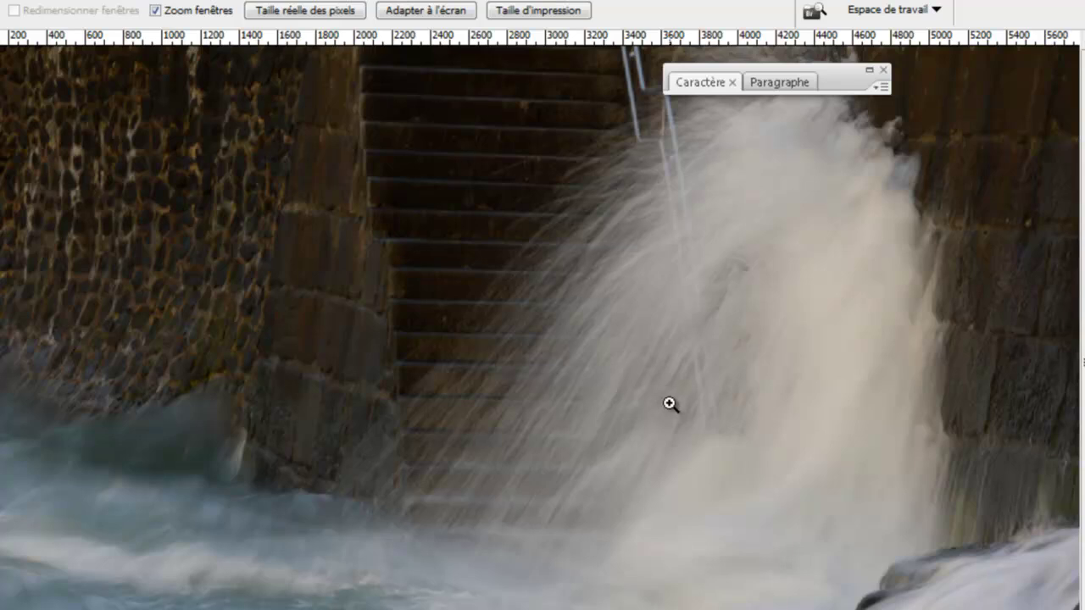
Fit the image to the screen and enlarge it once more by running the 110 % enlargement script
left_click(437, 12)
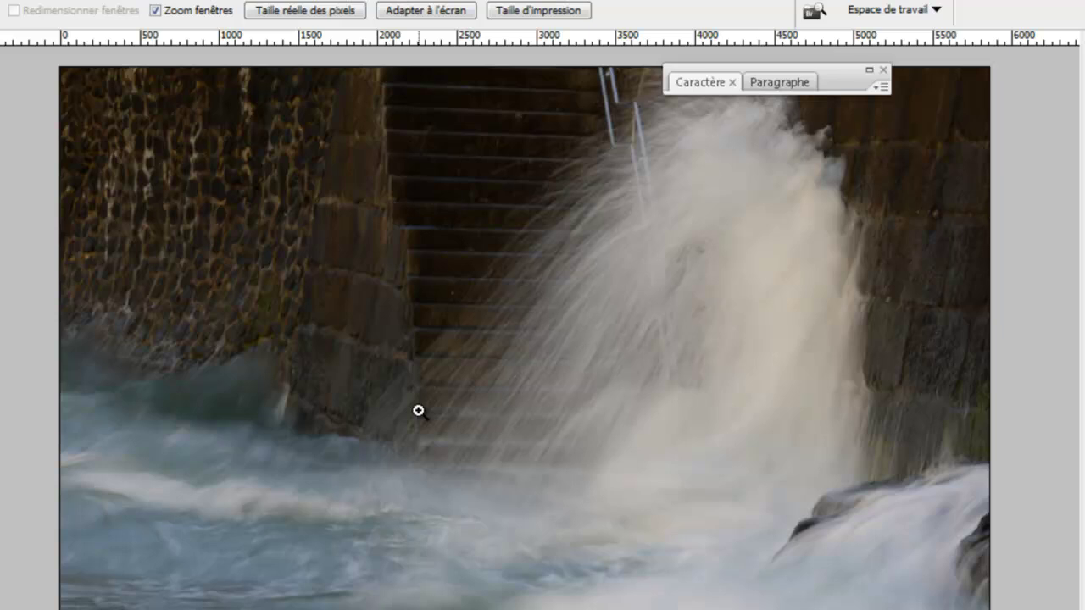
left_click(418, 411)
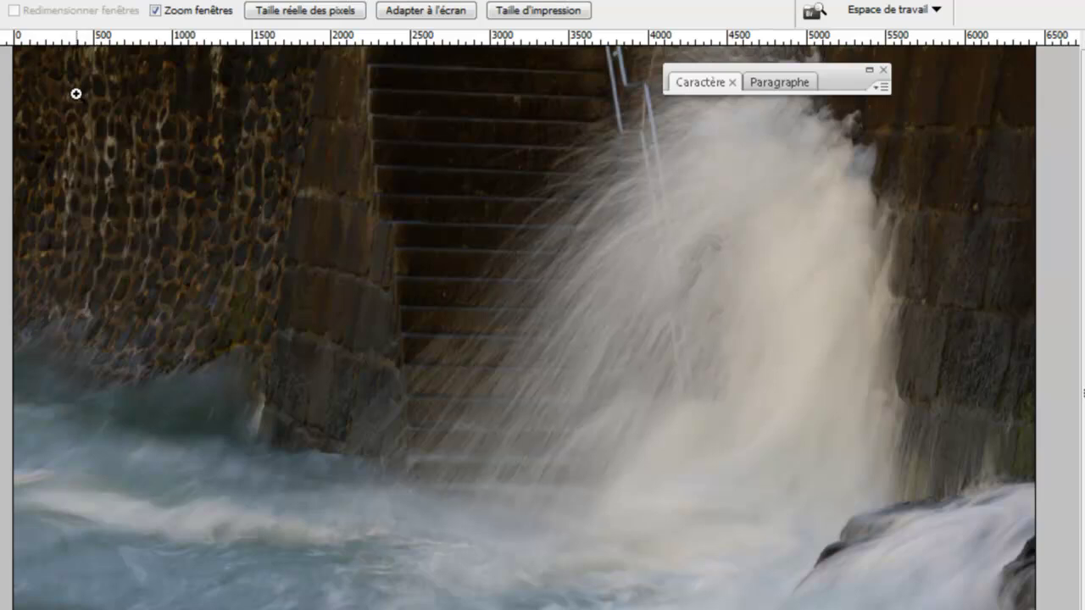
Check the pixel and document dimensions of the script-enlarged image in the image size settings and cancel without changes
left_click(44, 4)
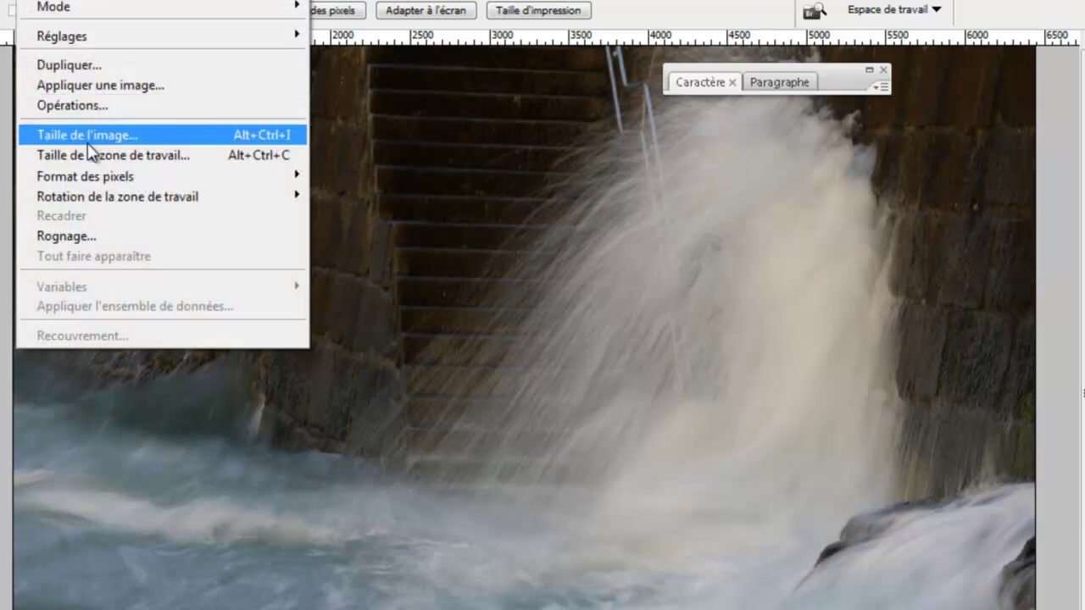
left_click(88, 138)
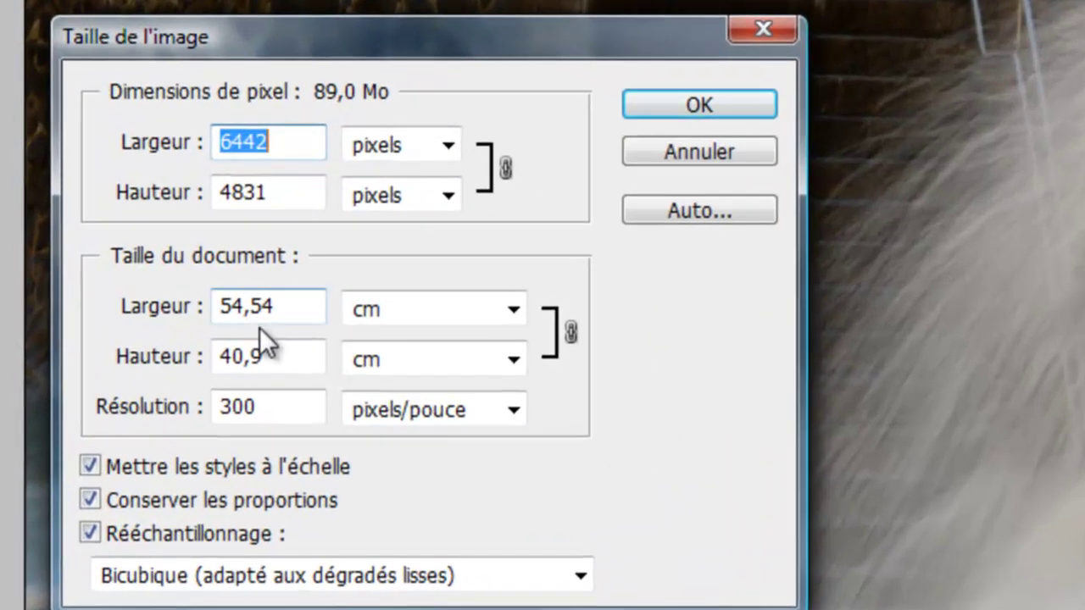
left_click(716, 154)
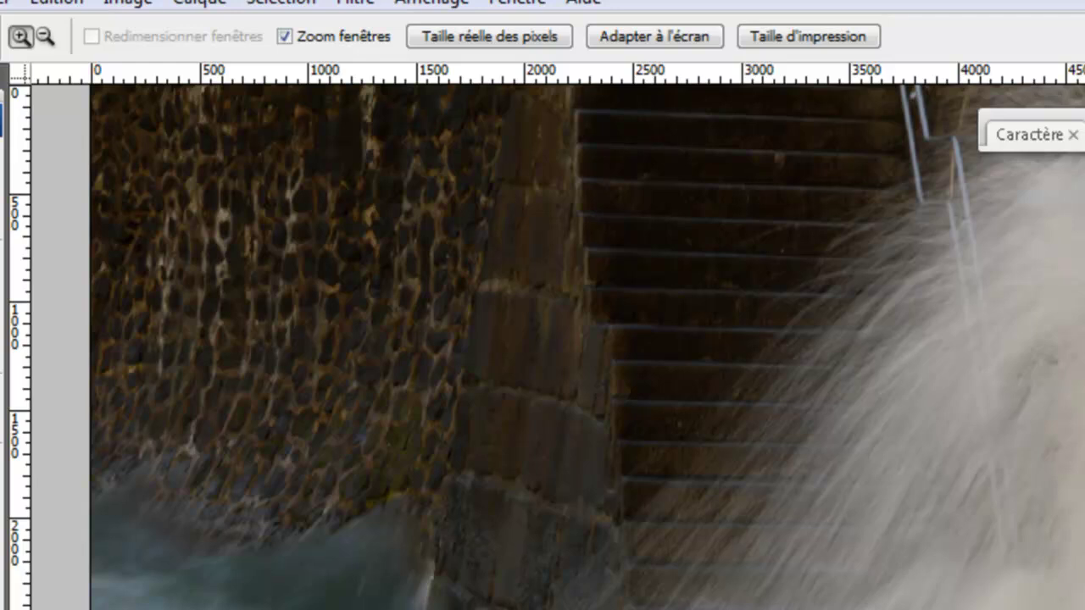